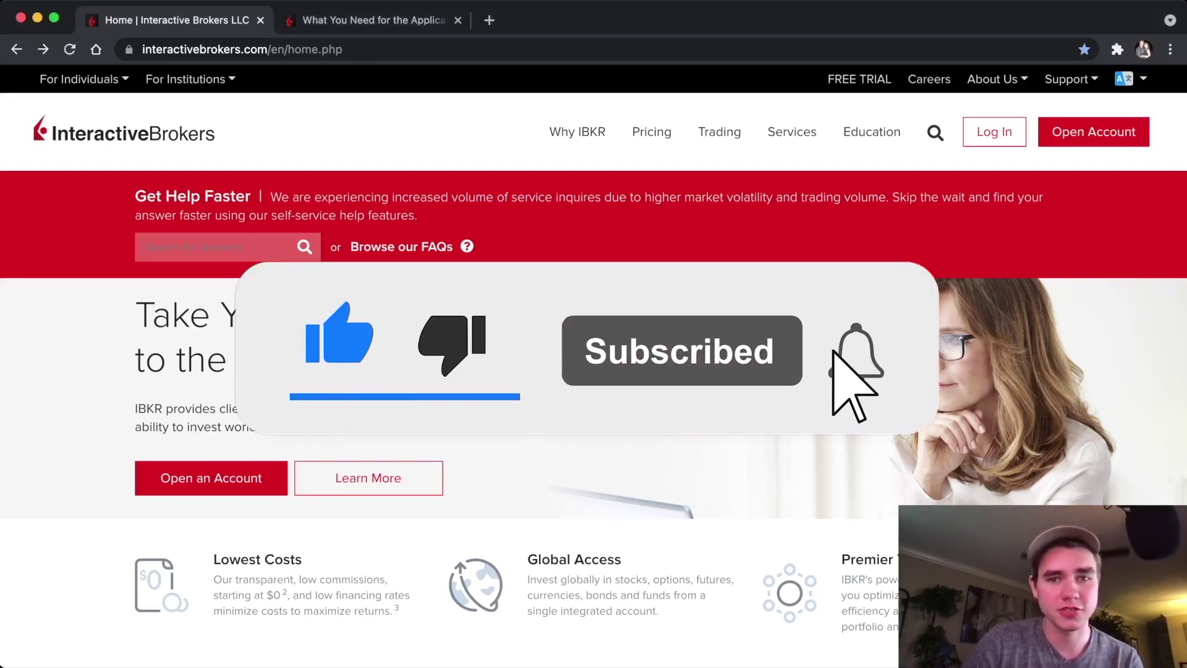
Step: From the home page's Open Account menu, choose Start Application to begin a new account application
scroll(593, 371, down, 1)
scroll(594, 371, up, 1)
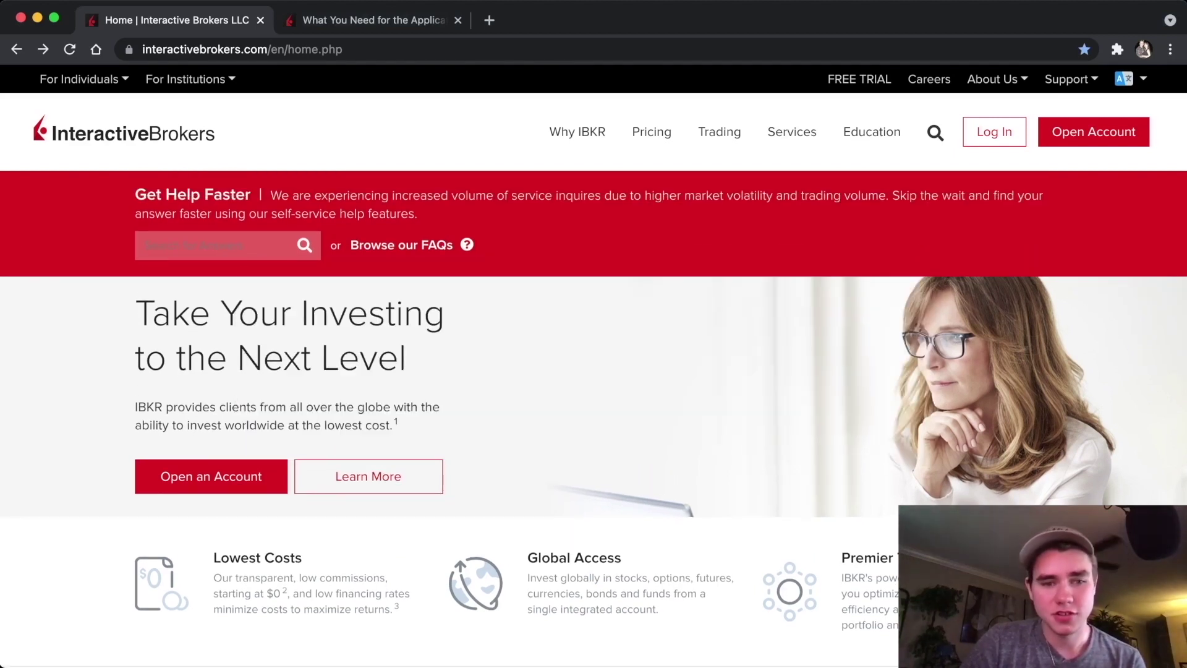
scroll(594, 381, down, 1)
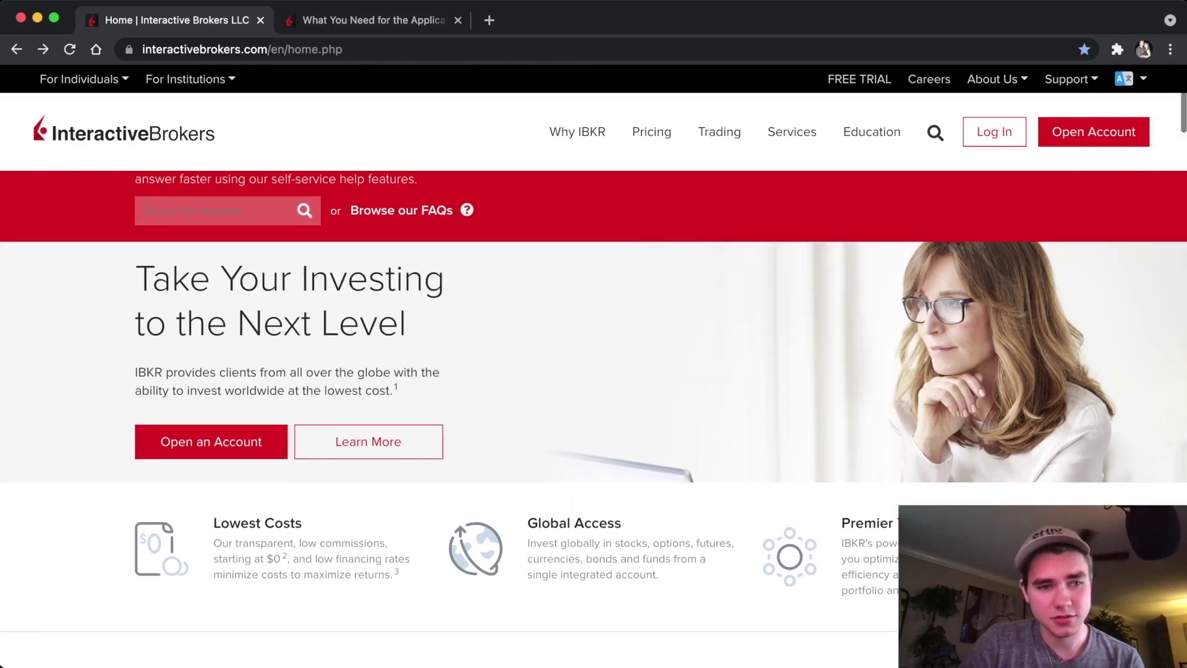
mouse_move(1094, 132)
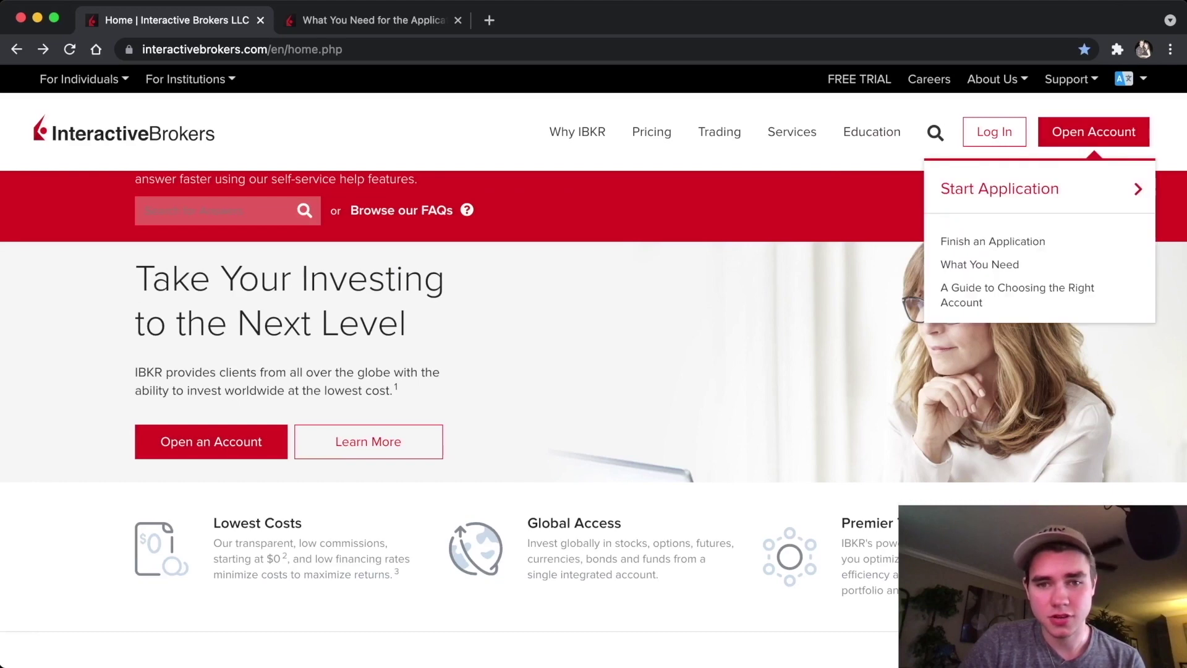
click(1000, 189)
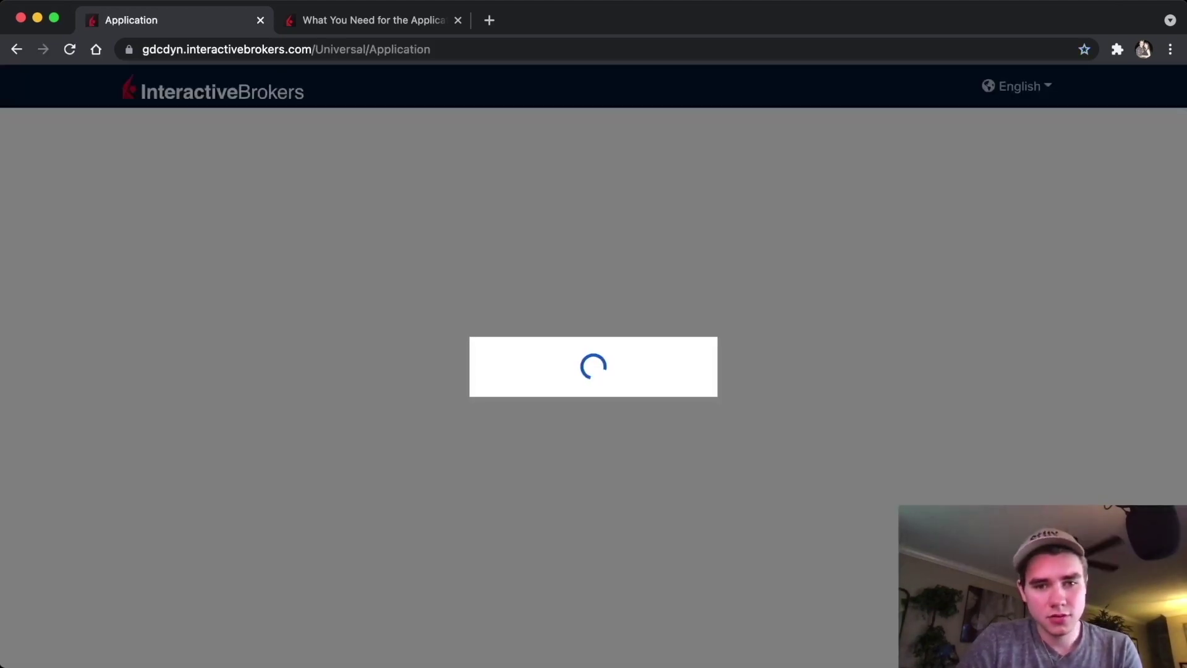
Step: Switch to the 'What You Need for the Application' page listing requirements for individual, IRA, trust and joint accounts
scroll(593, 388, down, 4)
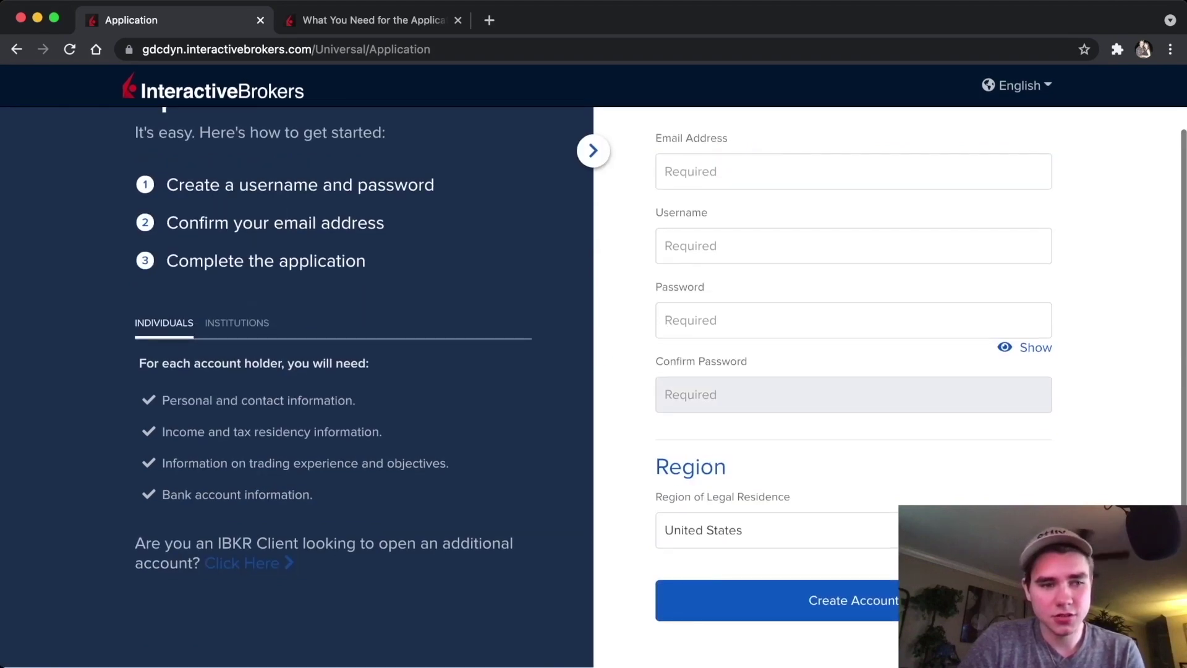
scroll(594, 387, up, 3)
key(ctrl+Tab)
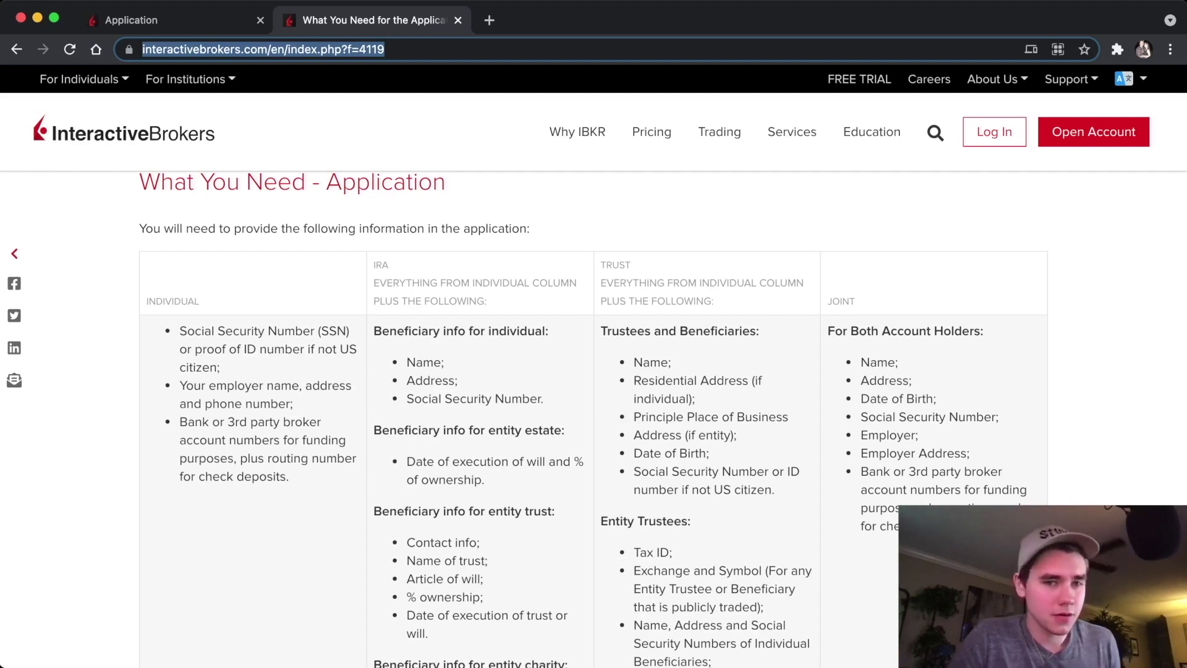
click(994, 131)
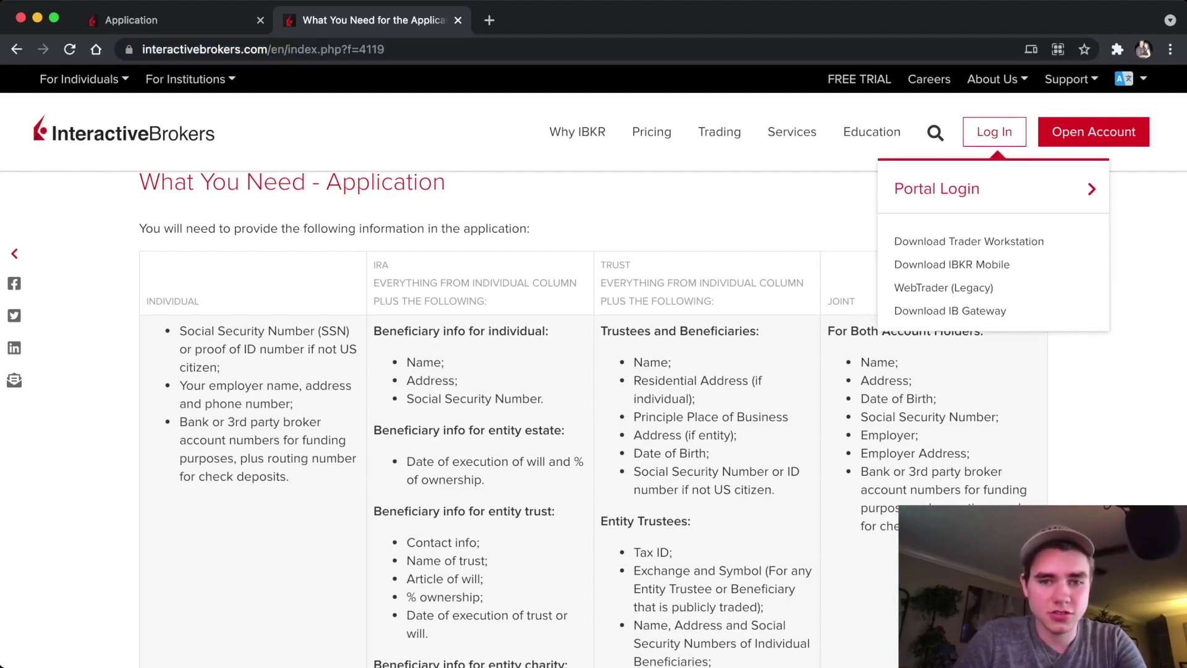
Step: Sign in through Portal Login and open User Settings from the account menu
click(937, 189)
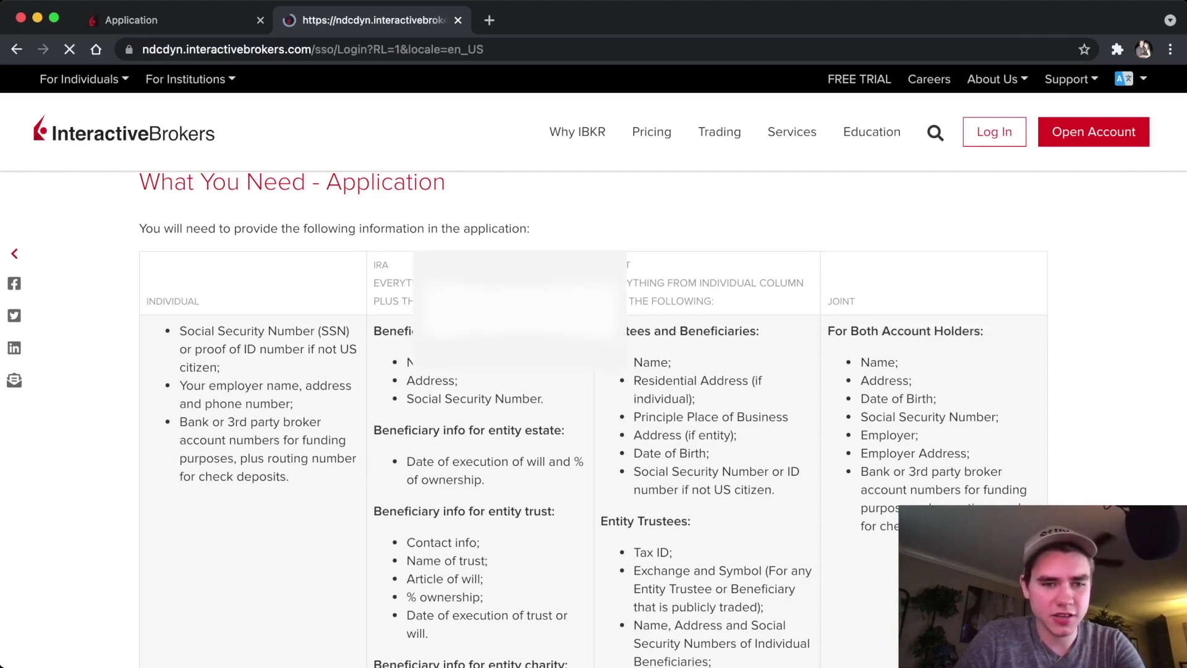
key(Return)
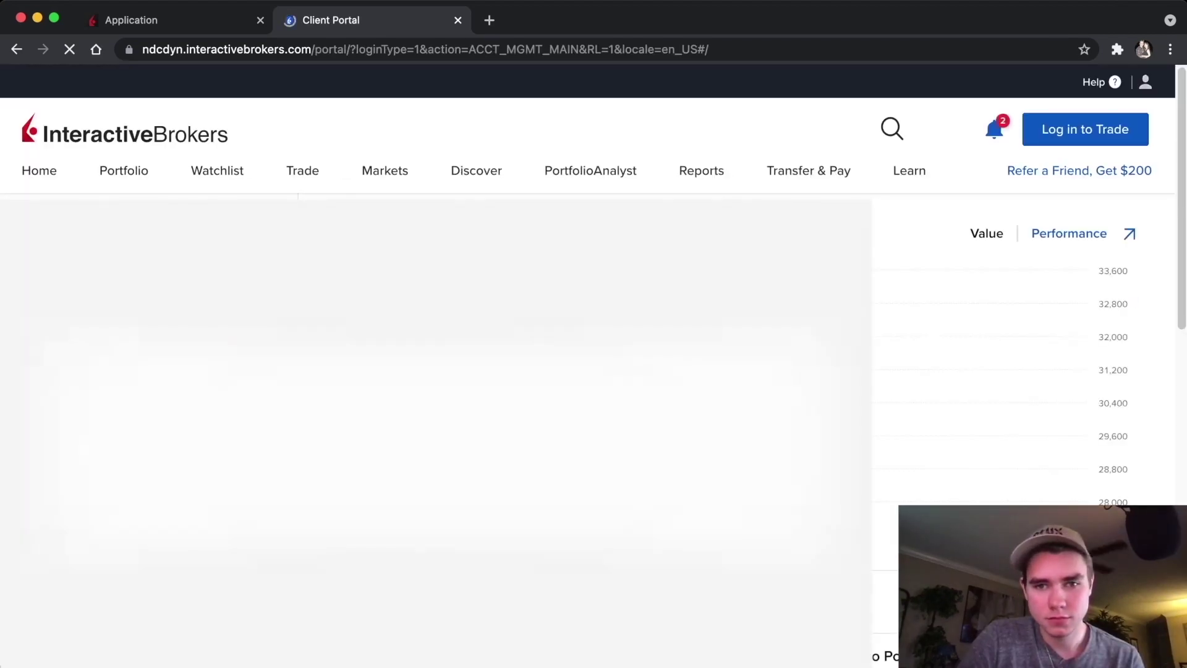
click(1146, 82)
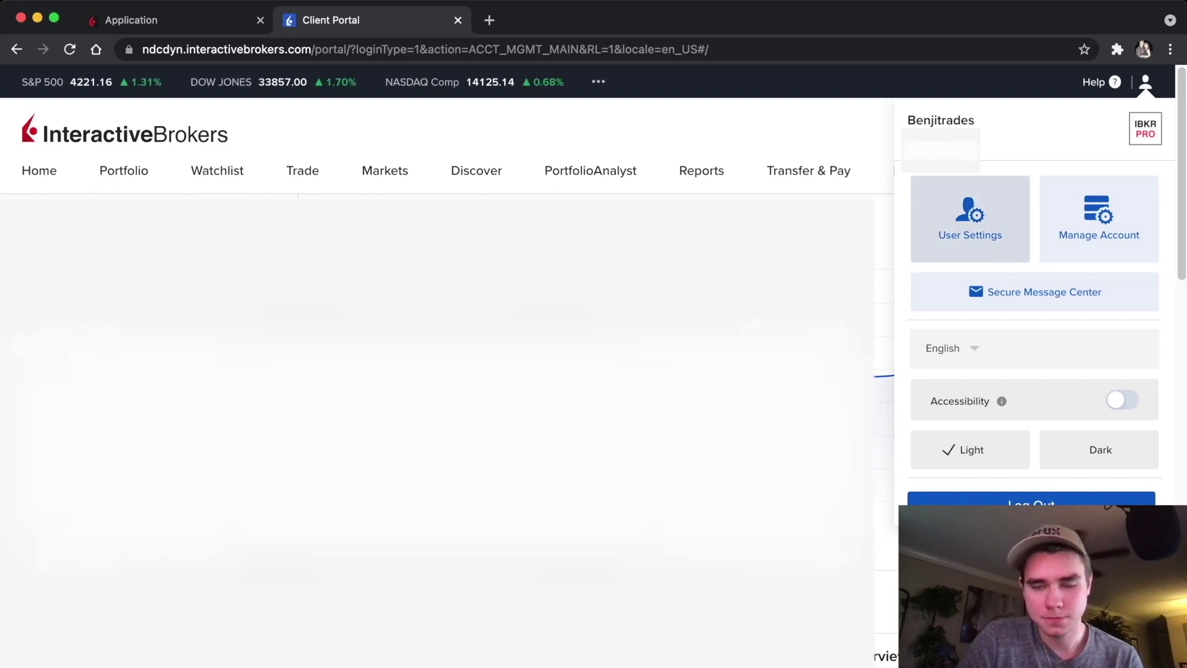
click(970, 220)
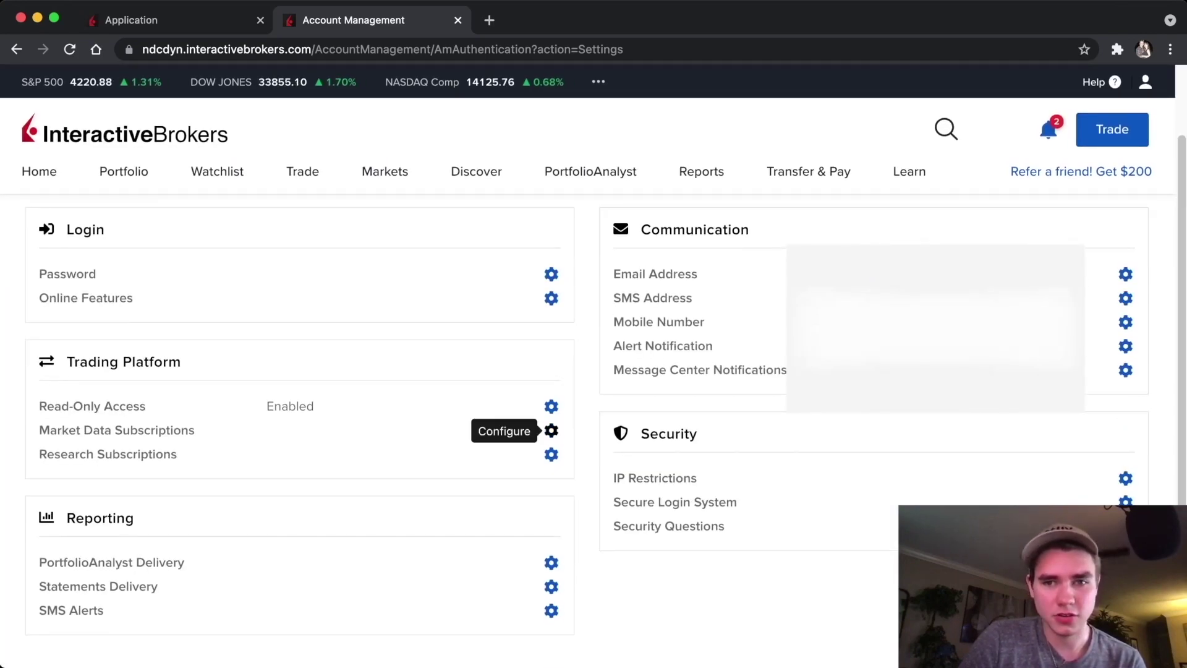
Step: Open the Market Data Subscriptions settings and review the USD 101.5 monthly subscription list
scroll(551, 429, up, 1)
scroll(594, 433, down, 1)
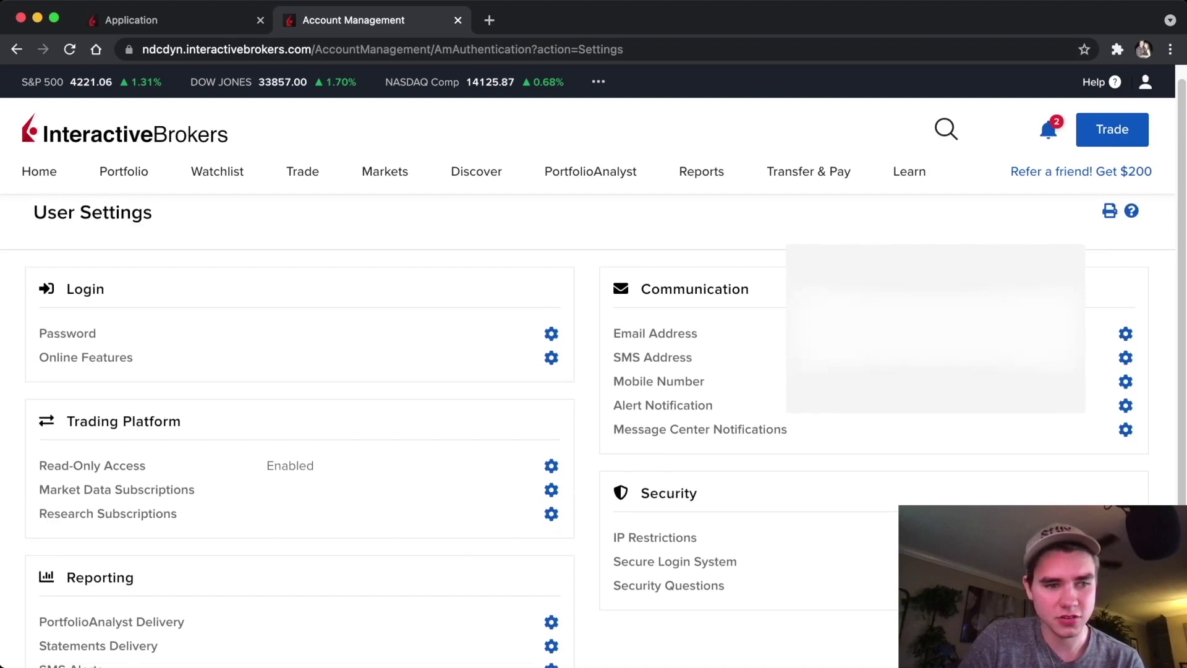
drag(39, 430, 195, 431)
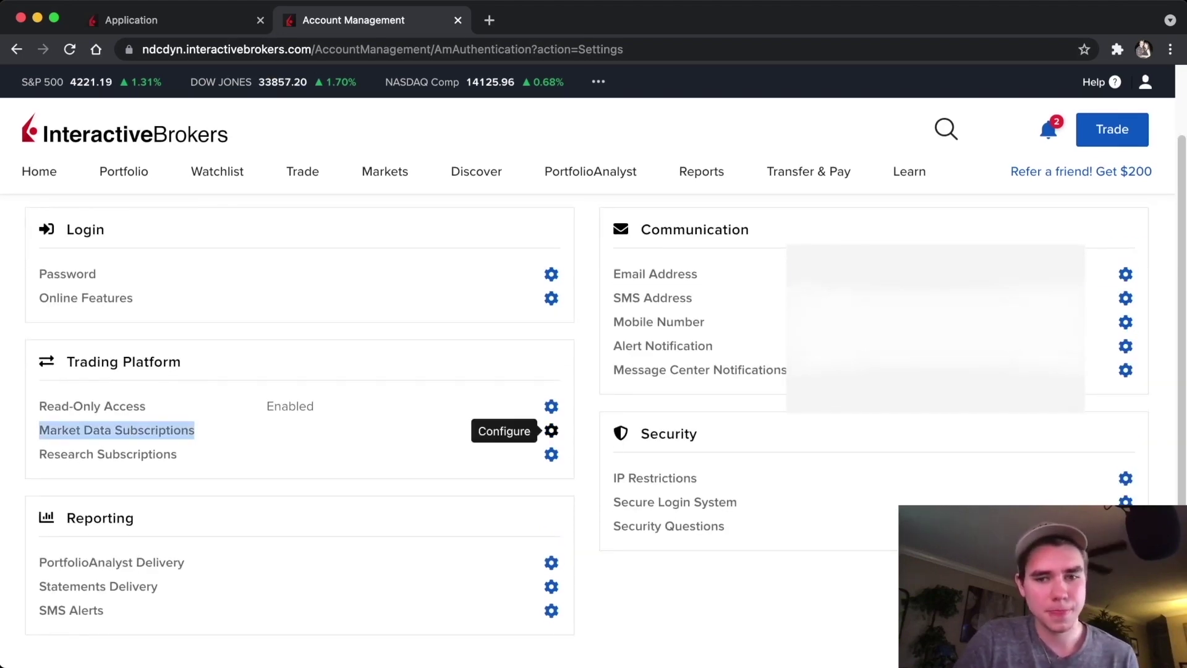
click(551, 430)
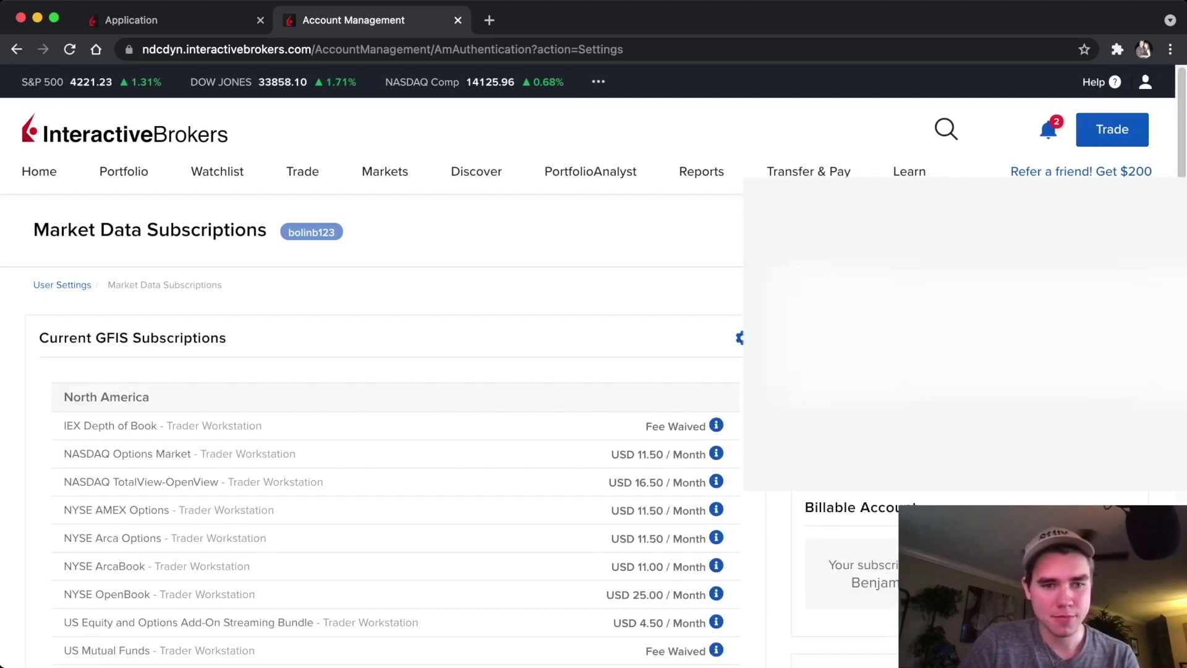
scroll(396, 433, down, 3)
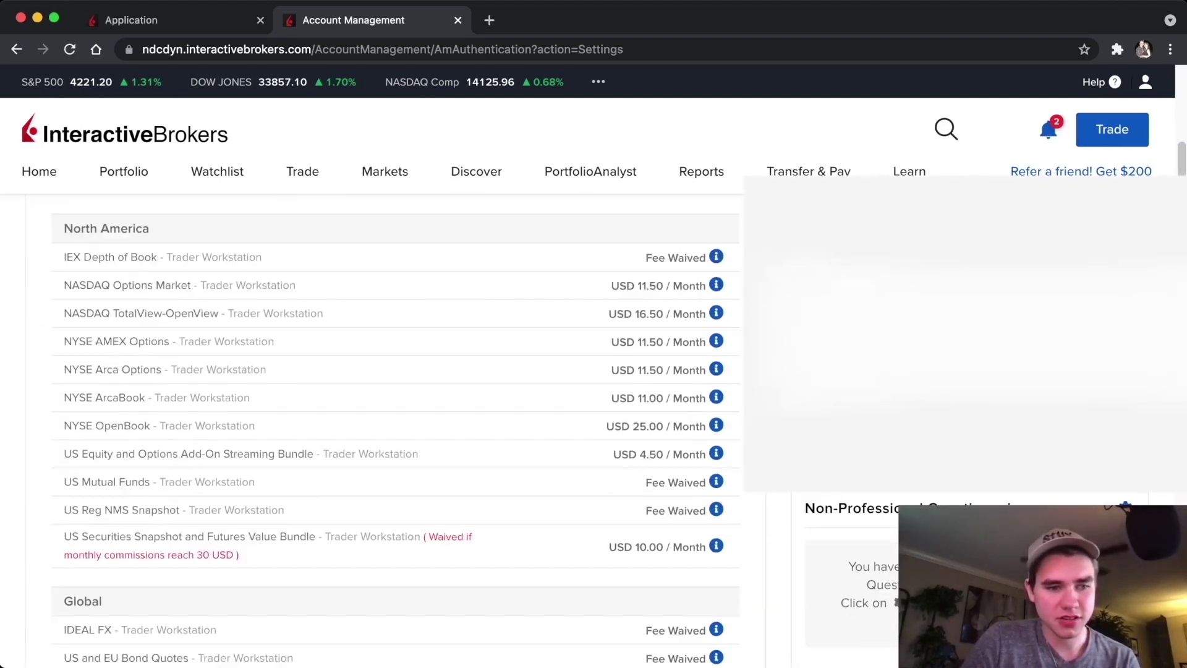
scroll(396, 433, up, 1)
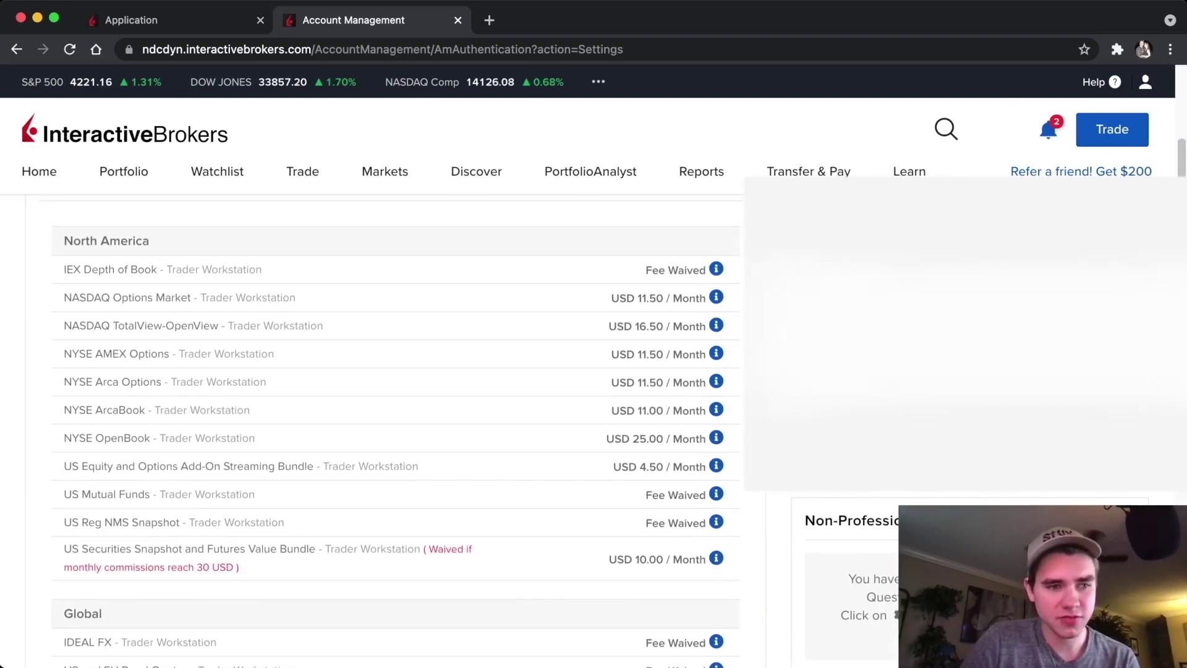
scroll(396, 433, down, 4)
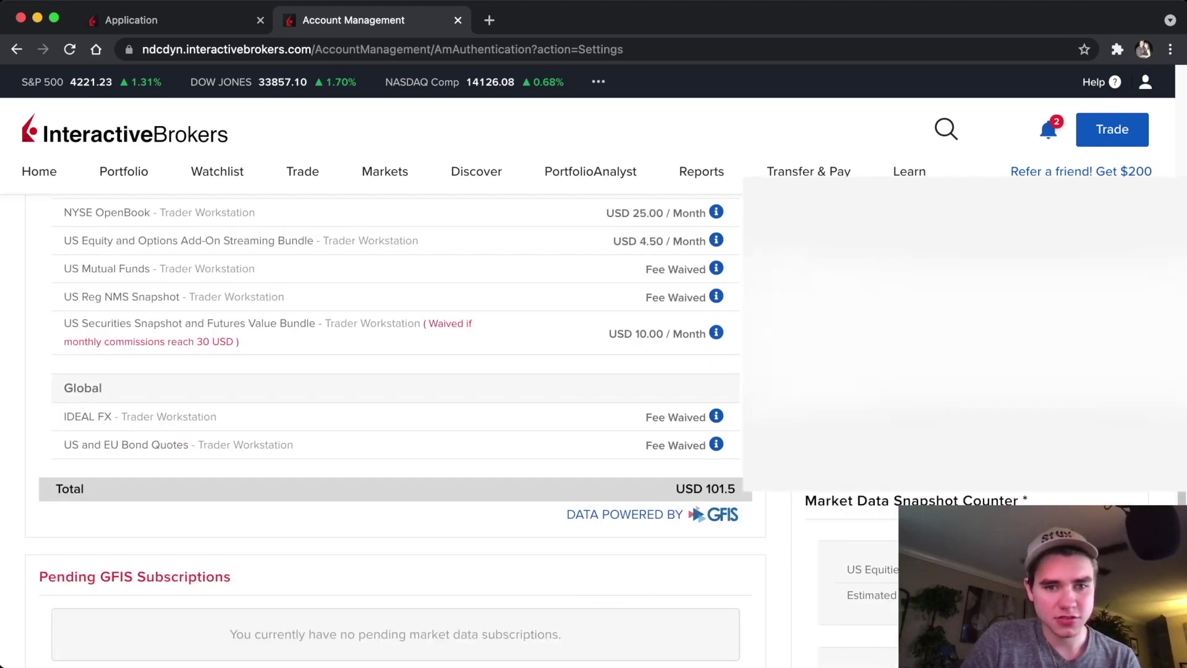
scroll(395, 433, up, 6)
Step: Start configuring market data and expand the Quote Bundles and Indexes categories
click(740, 337)
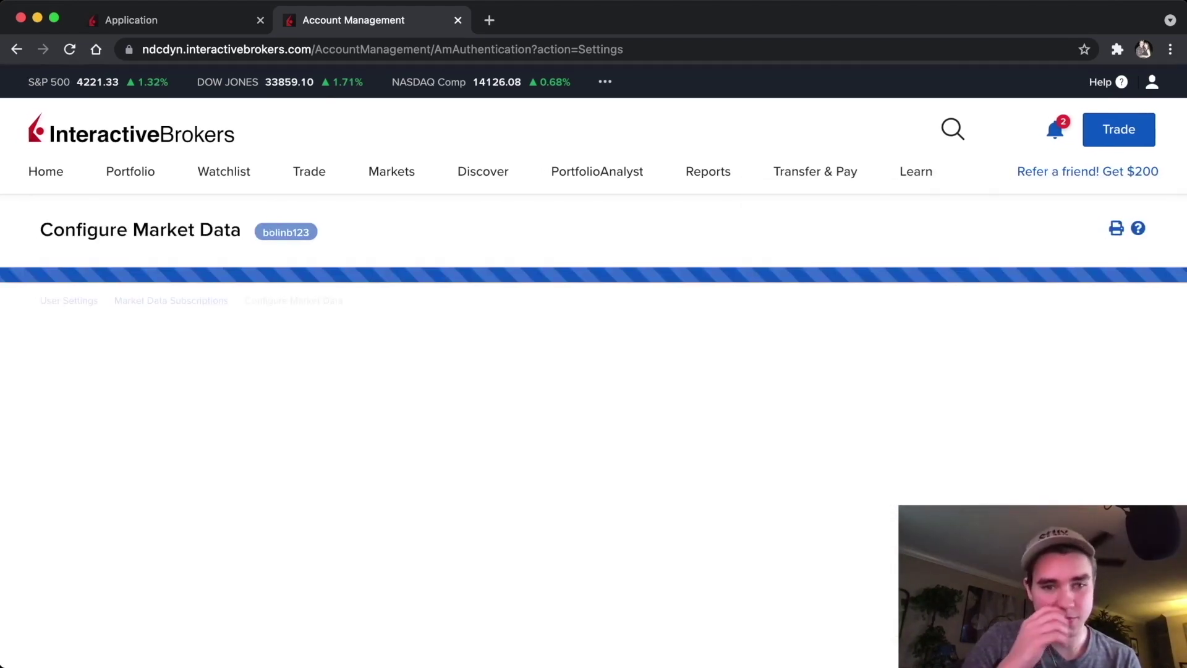
scroll(582, 433, down, 7)
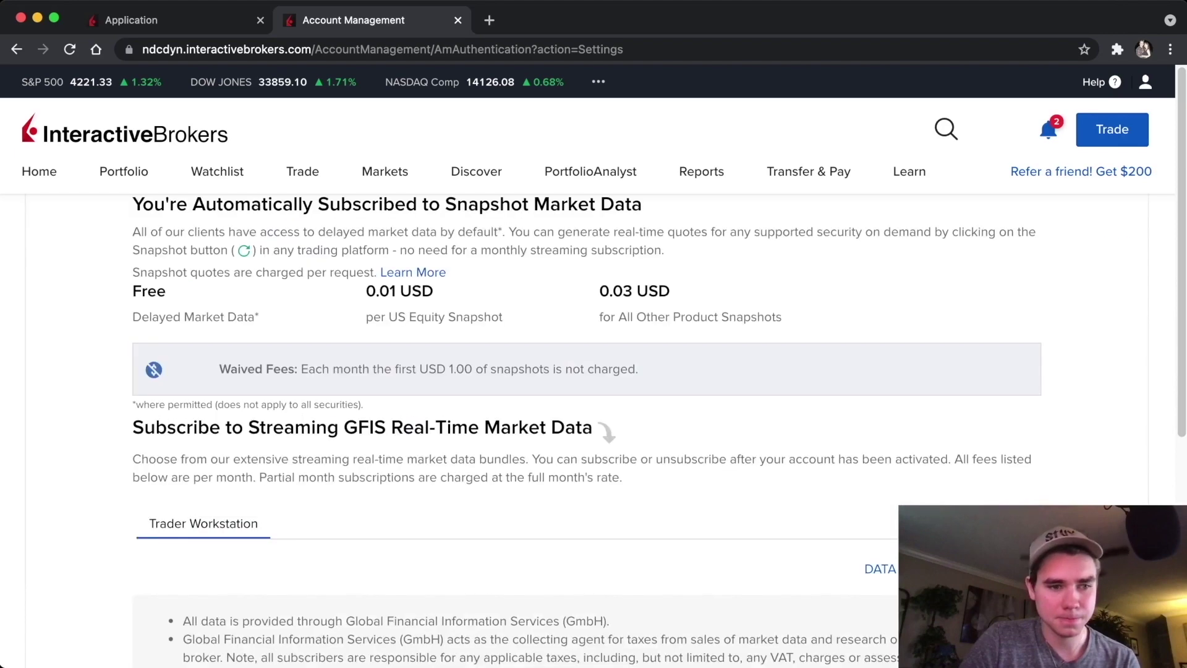
scroll(581, 433, down, 1)
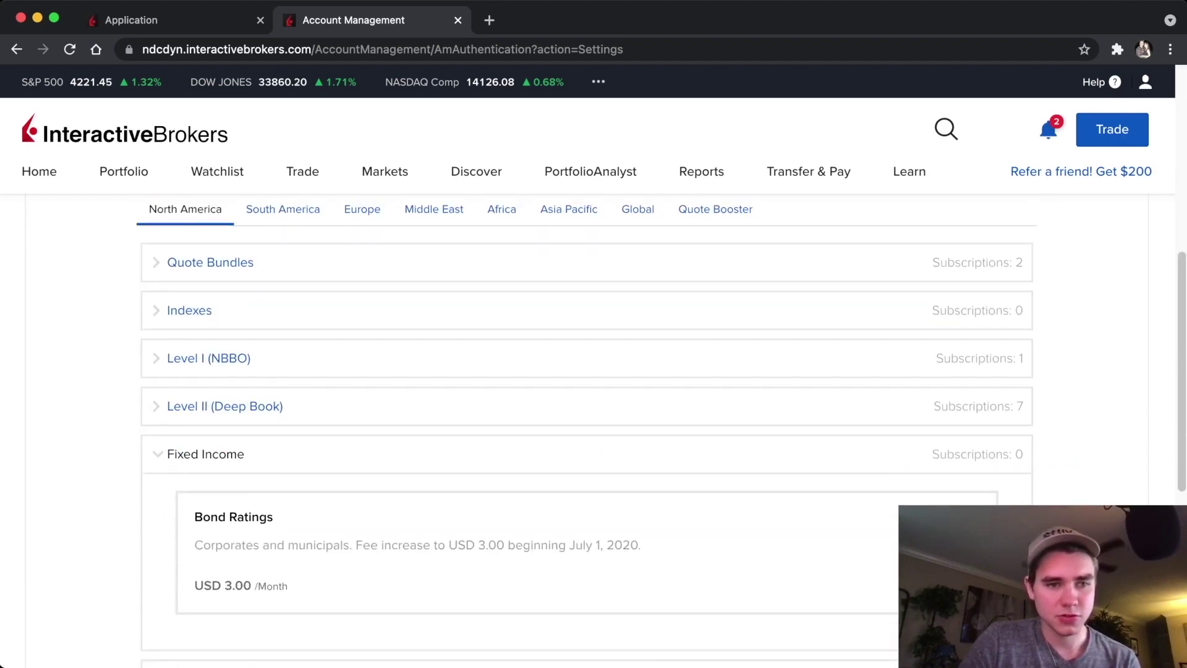
click(211, 260)
scroll(582, 433, down, 2)
scroll(588, 427, down, 2)
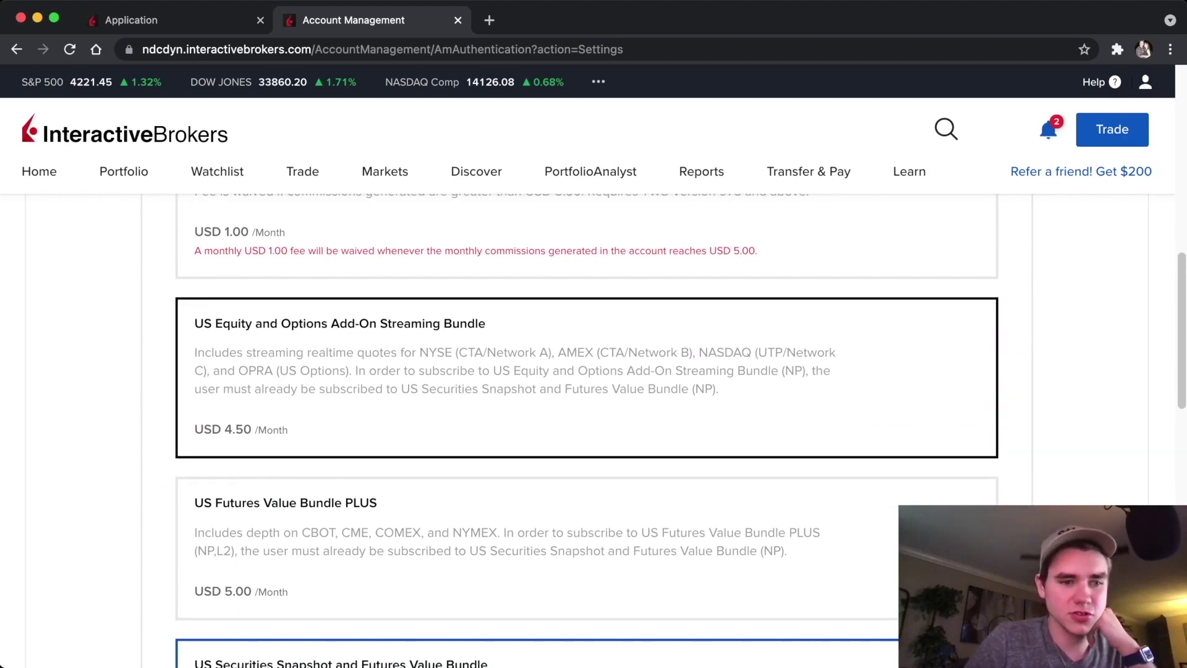
scroll(587, 433, down, 5)
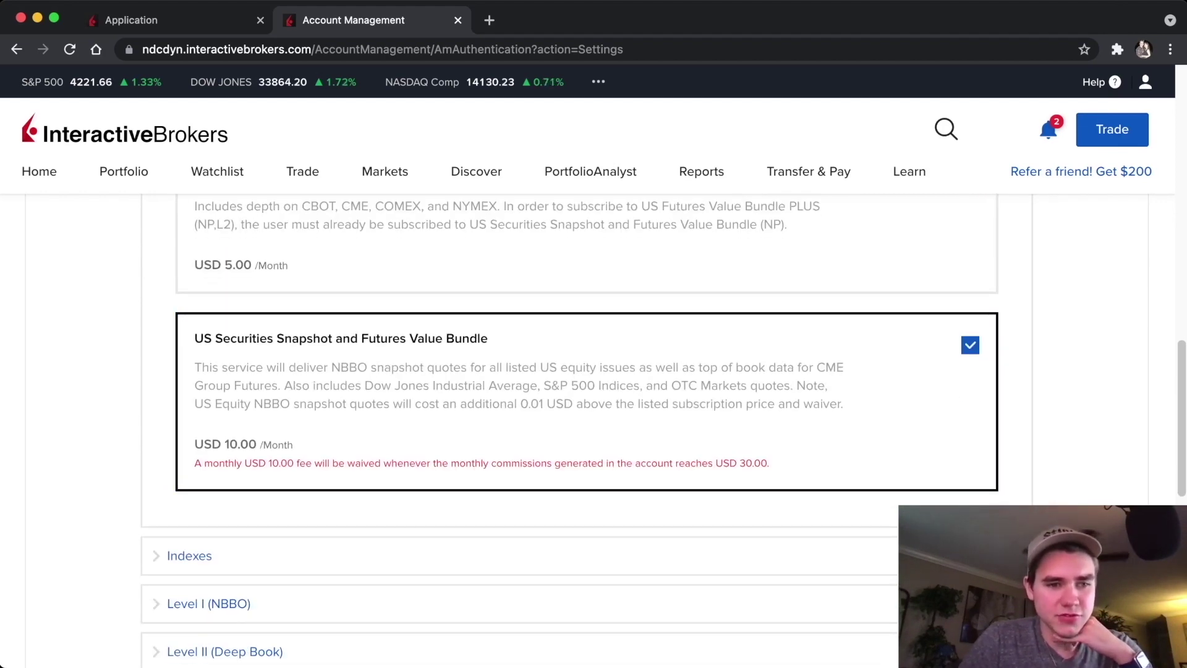
scroll(587, 433, down, 1)
click(189, 478)
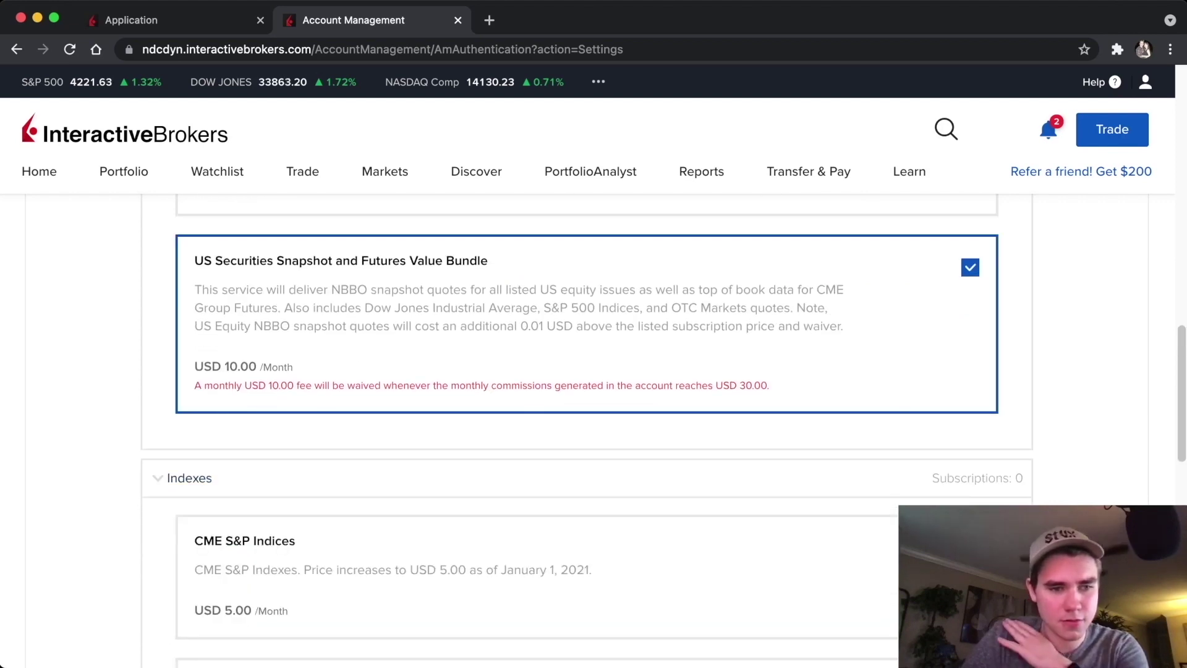
scroll(587, 433, down, 10)
scroll(587, 433, up, 2)
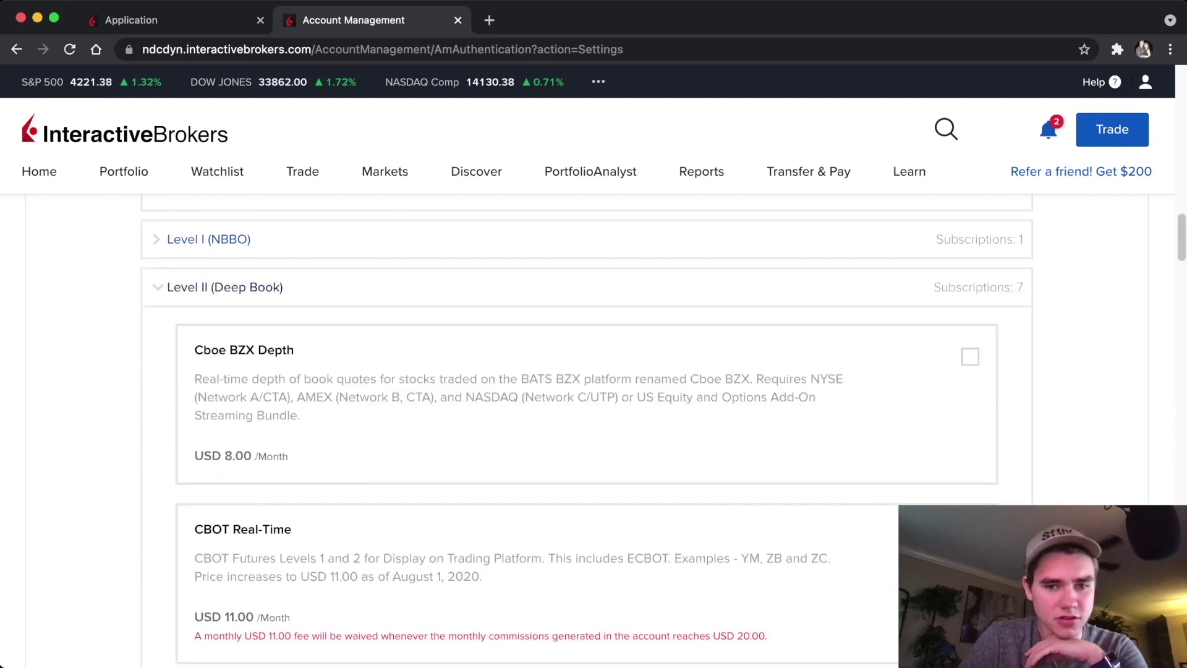
scroll(587, 432, down, 8)
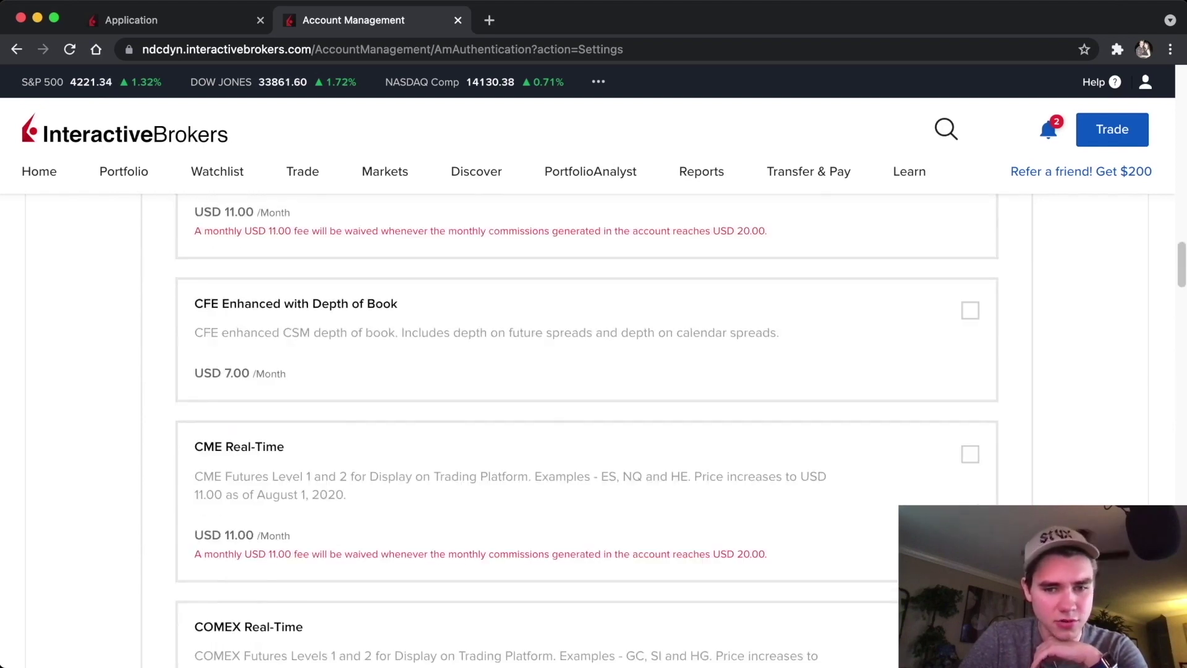
scroll(588, 433, down, 15)
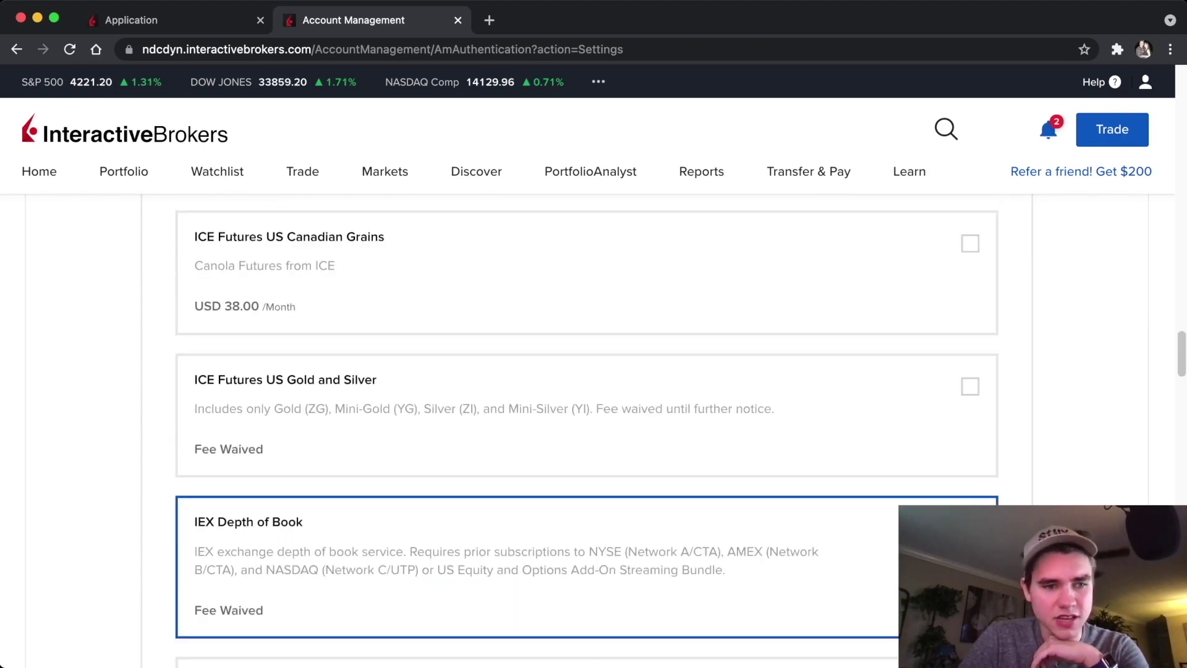
Step: Subscribe to IEX Depth of Book, NASDAQ Options Market and NASDAQ TotalView-OpenView data
click(970, 348)
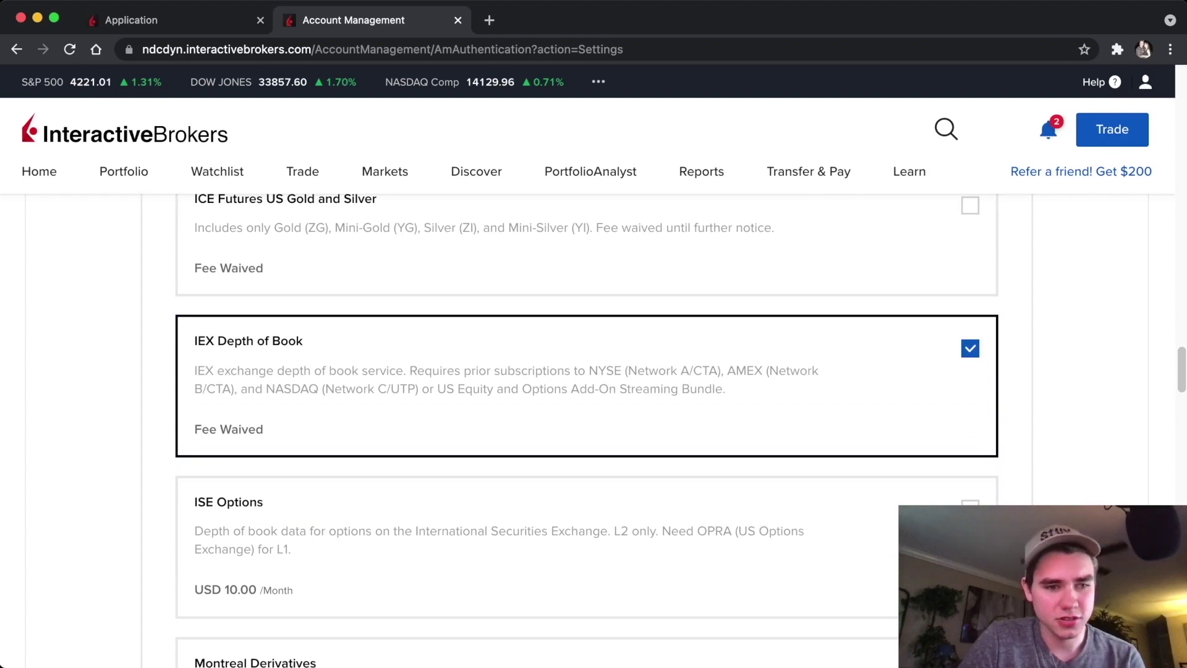
scroll(587, 433, down, 11)
click(970, 445)
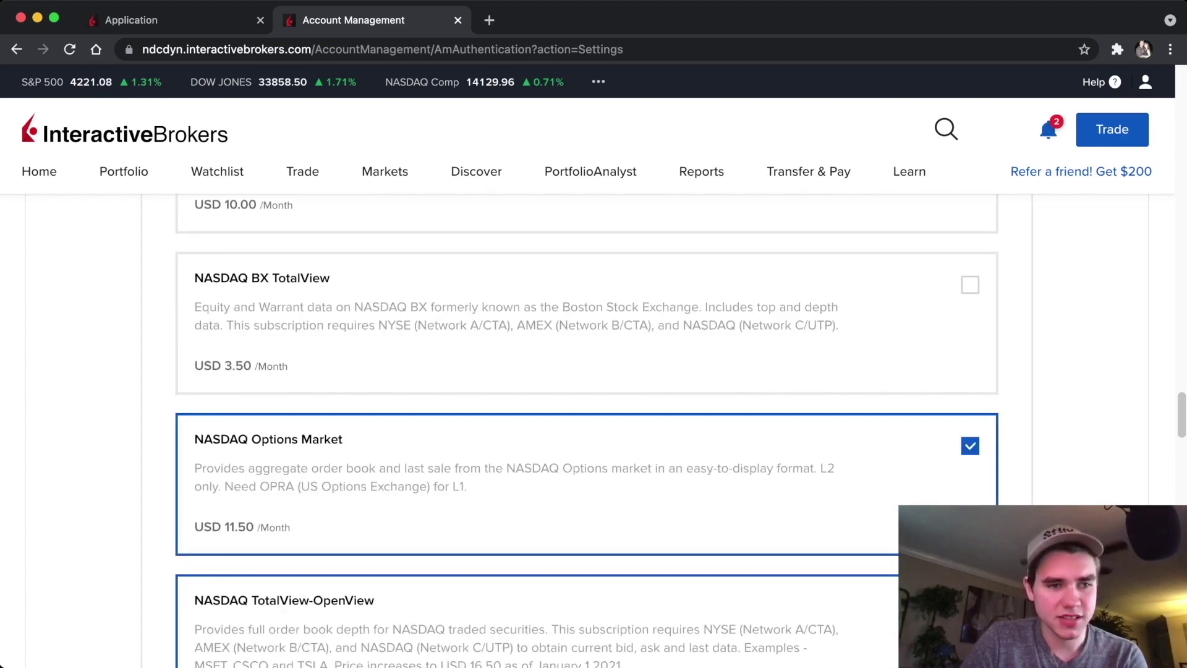
click(970, 466)
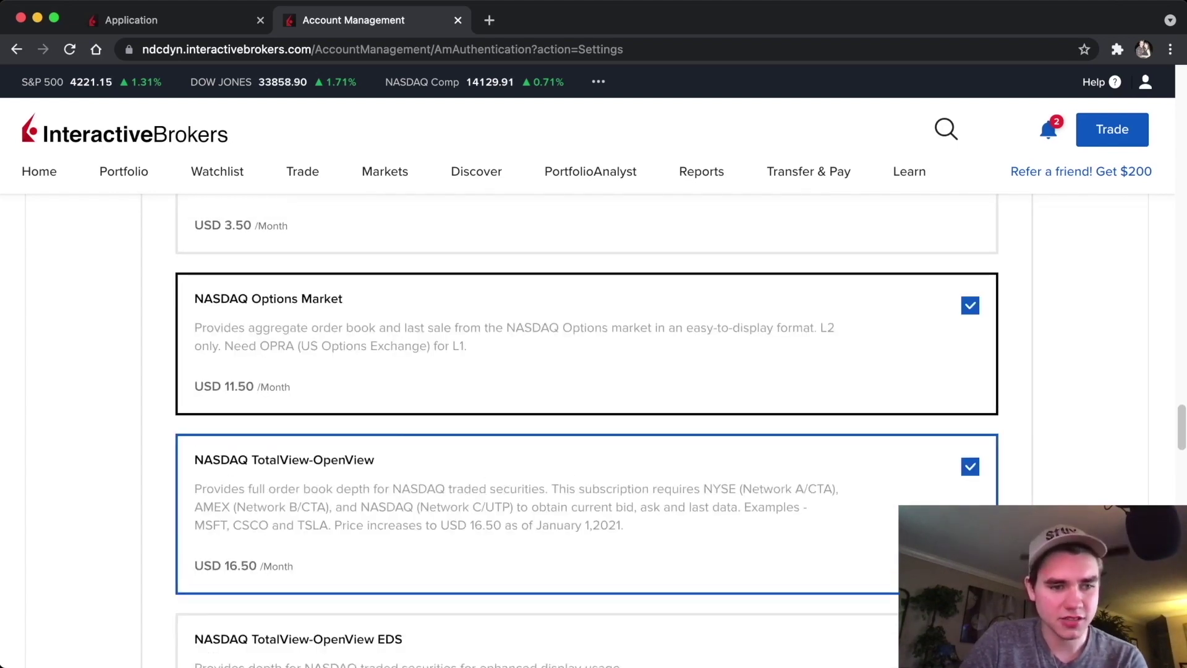
scroll(588, 309, down, 2)
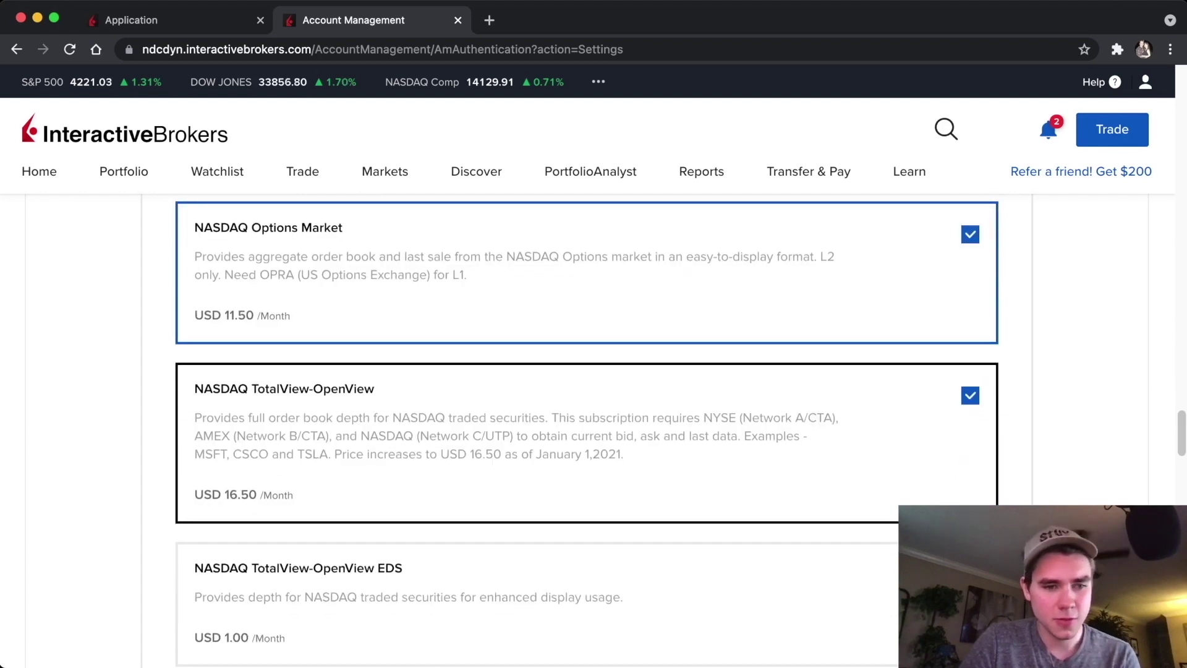
scroll(587, 432, down, 10)
scroll(588, 371, down, 2)
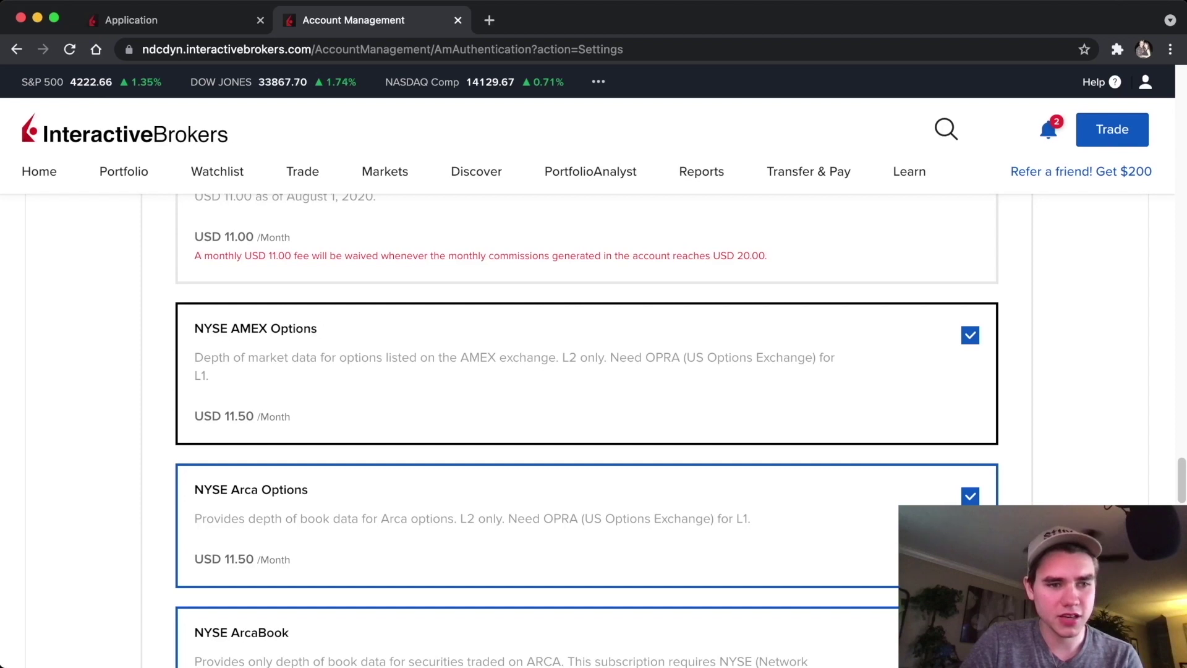
scroll(588, 383, down, 3)
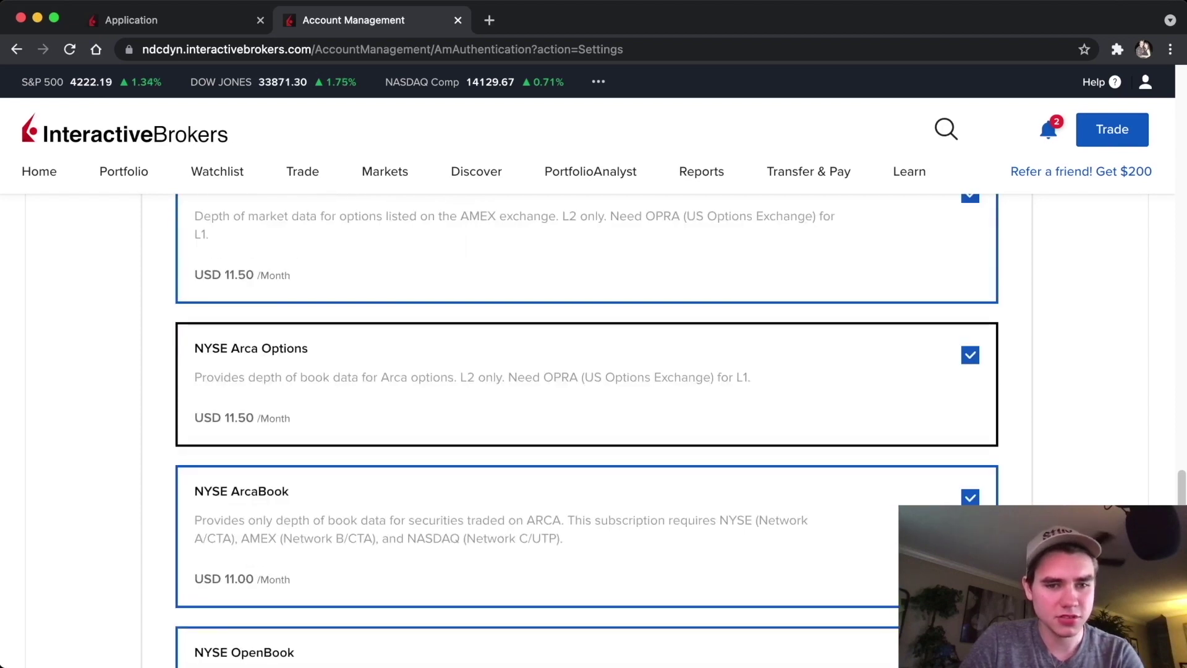
scroll(588, 371, down, 8)
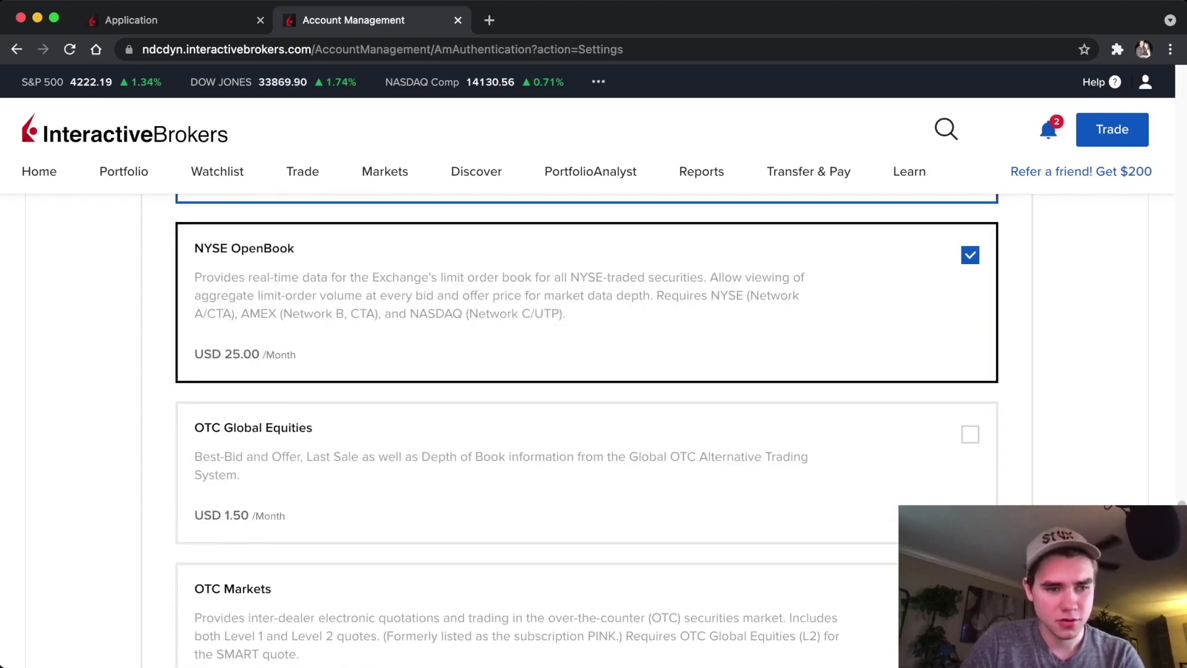
scroll(587, 371, down, 20)
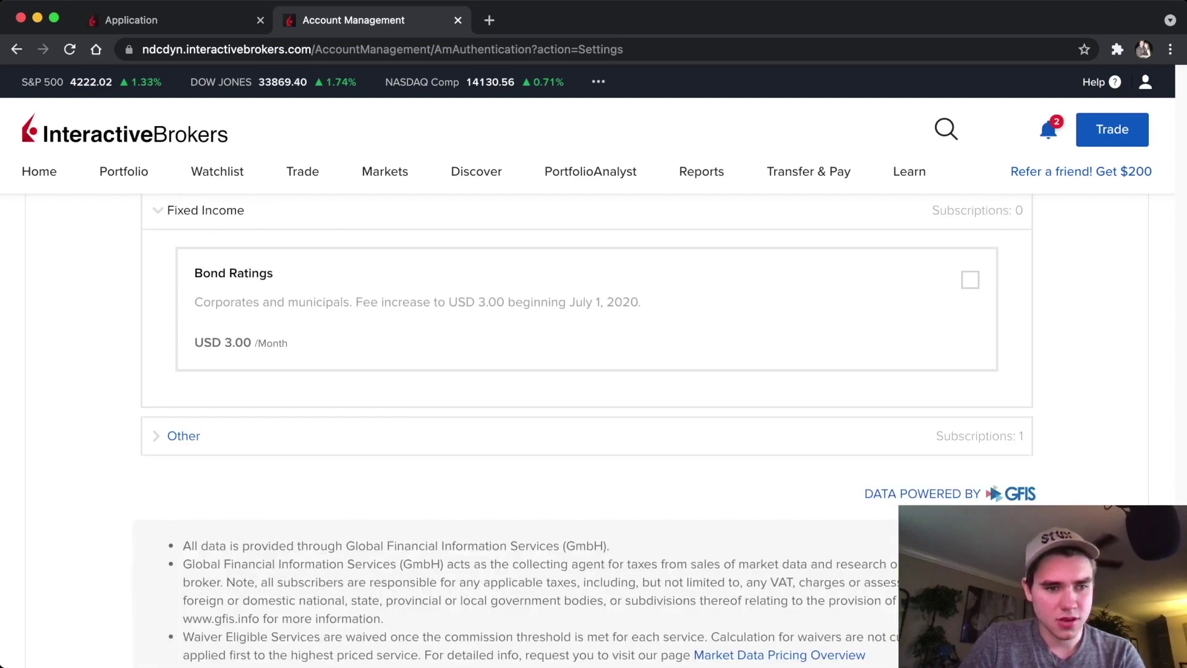
scroll(588, 371, up, 1)
Step: Expand the Other subscriptions section and review its entries
click(184, 514)
scroll(587, 371, down, 6)
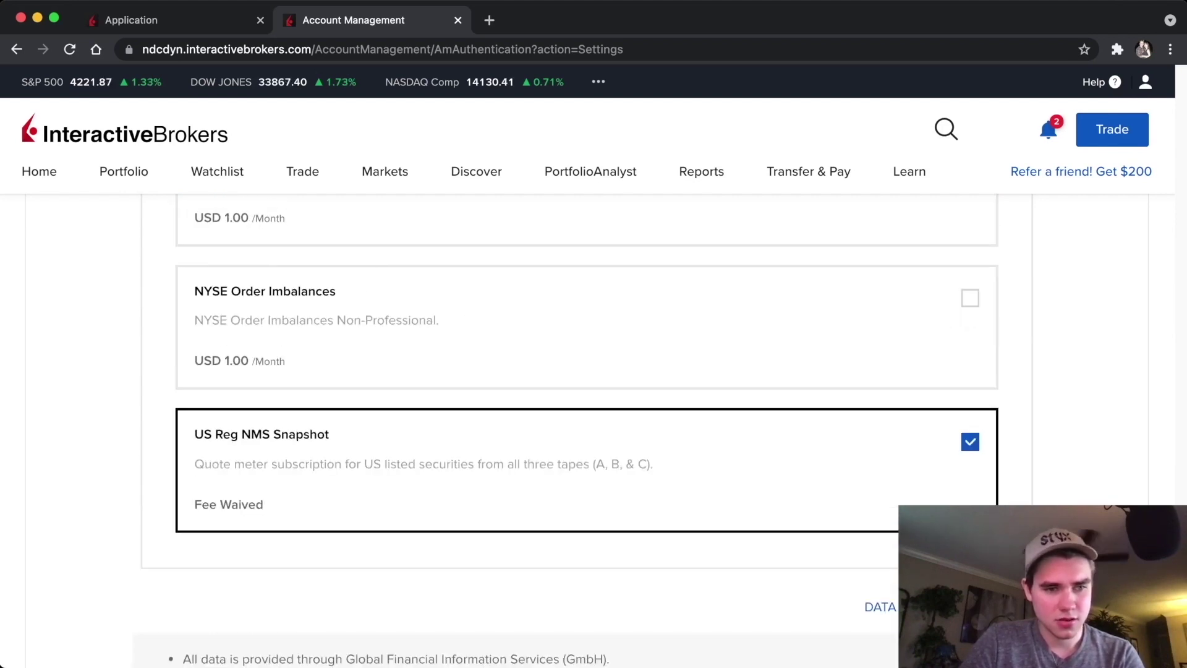
scroll(587, 370, down, 2)
scroll(587, 371, down, 3)
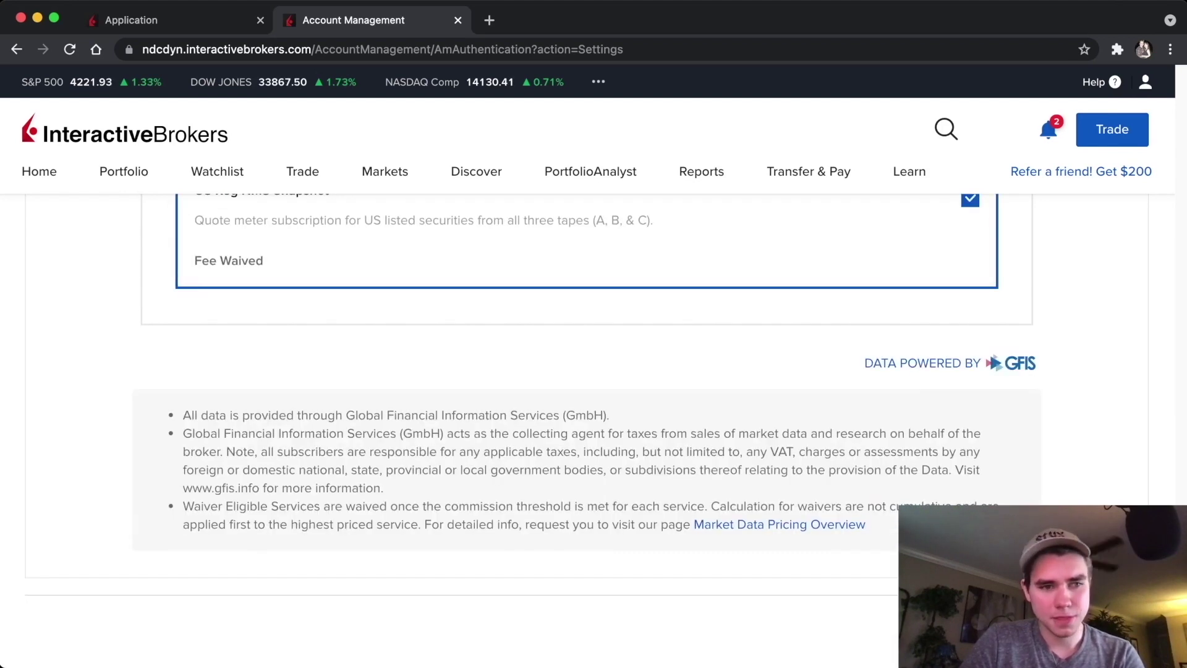
scroll(587, 371, up, 1)
scroll(587, 371, down, 2)
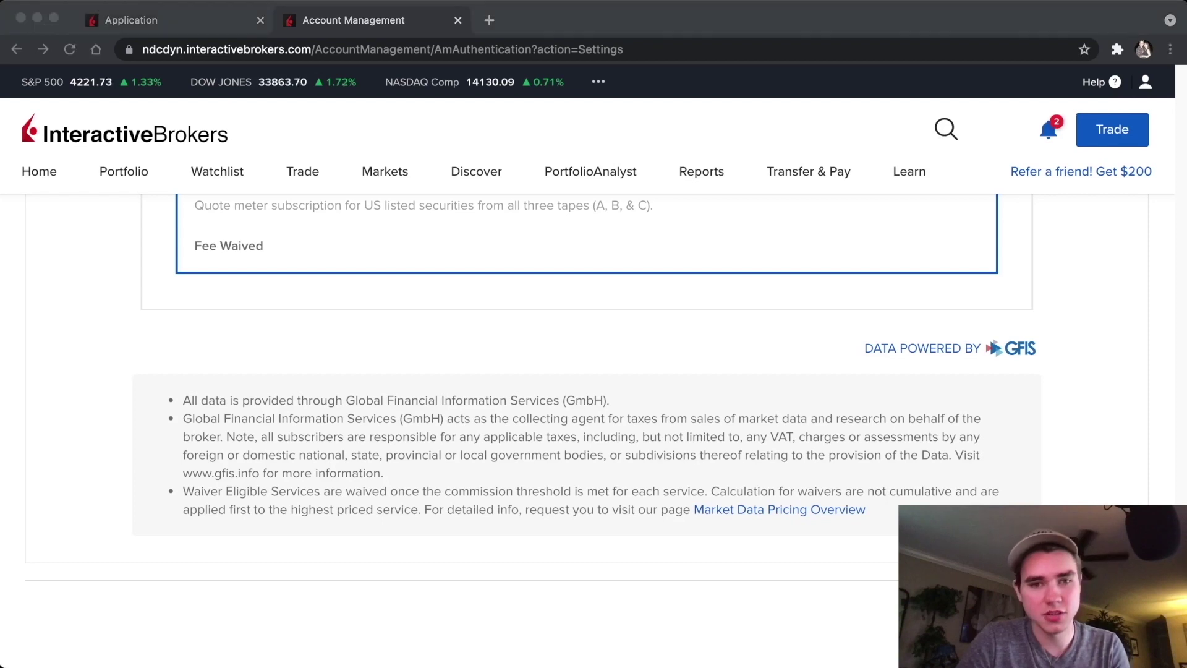
scroll(587, 402, up, 5)
scroll(588, 402, up, 4)
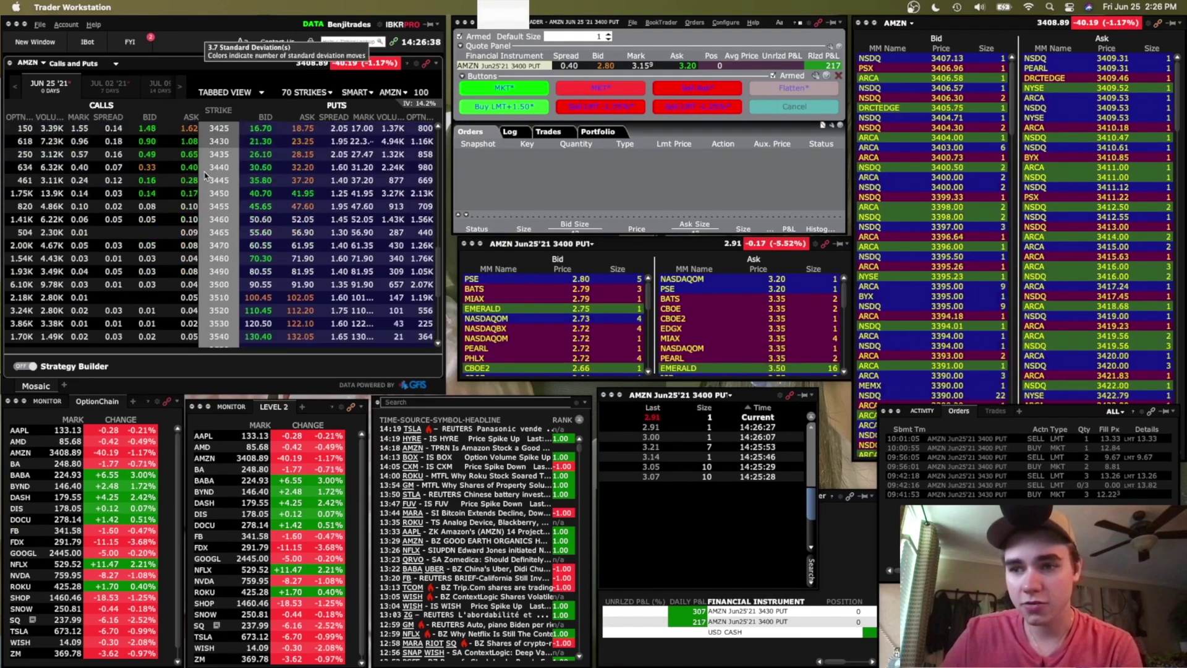
Step: Nudge the Level 2 window up and select BA in the Monitor watchlist to link all windows to BA
scroll(206, 176, up, 5)
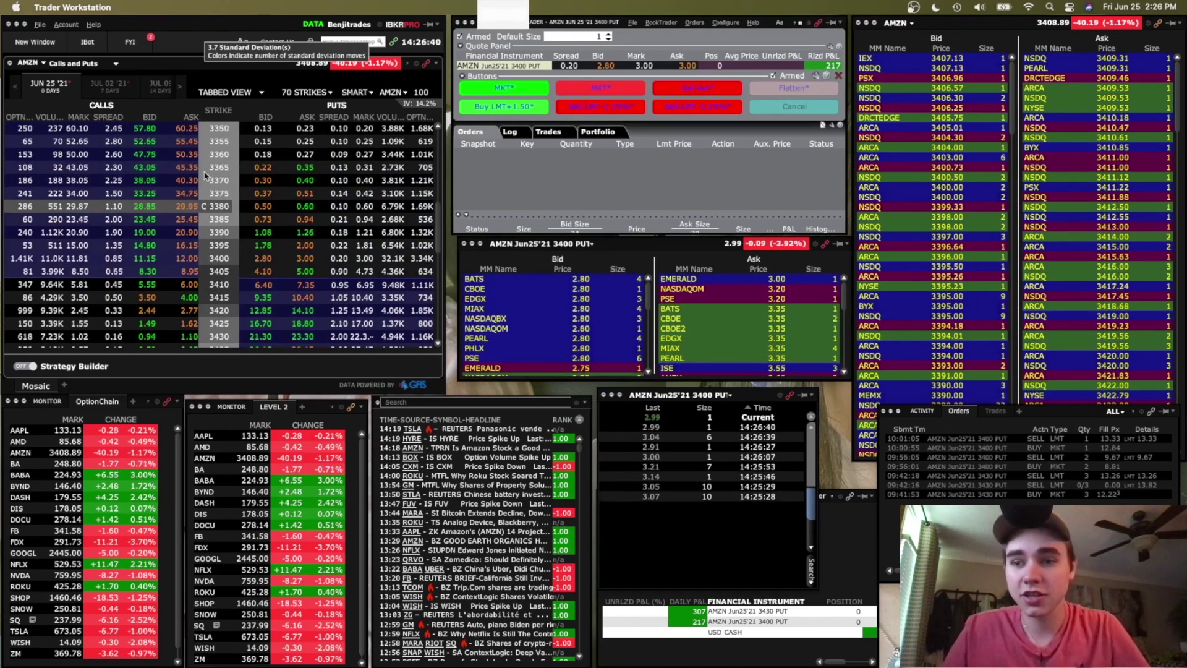
scroll(206, 176, down, 1)
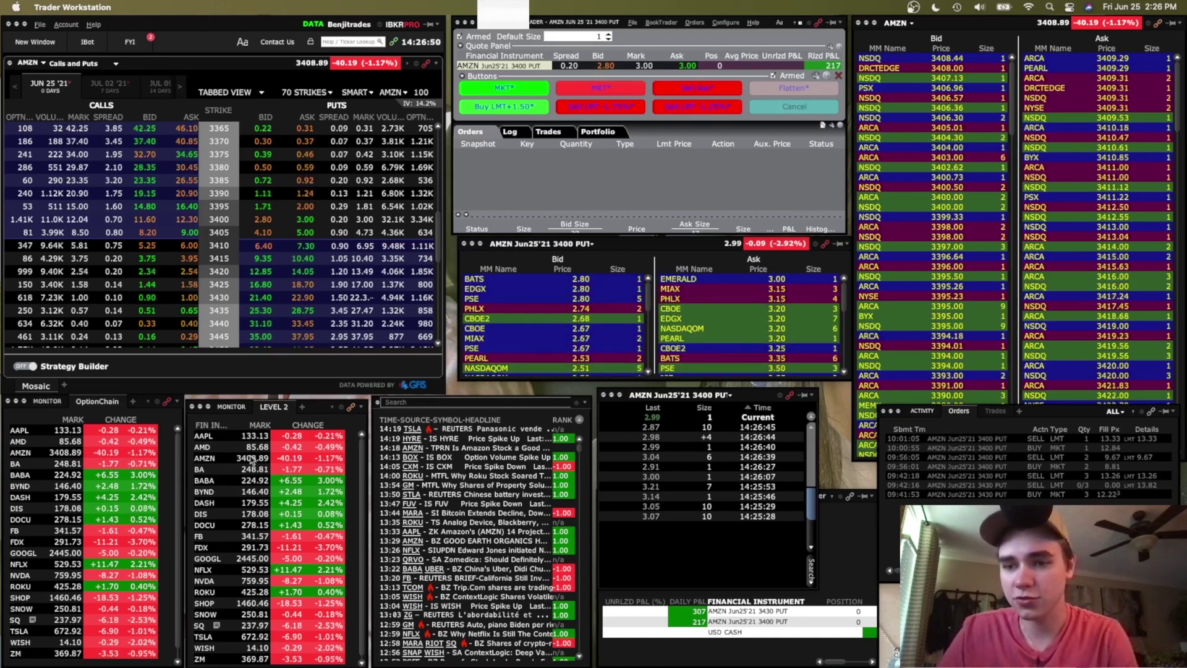
drag(243, 411, 243, 405)
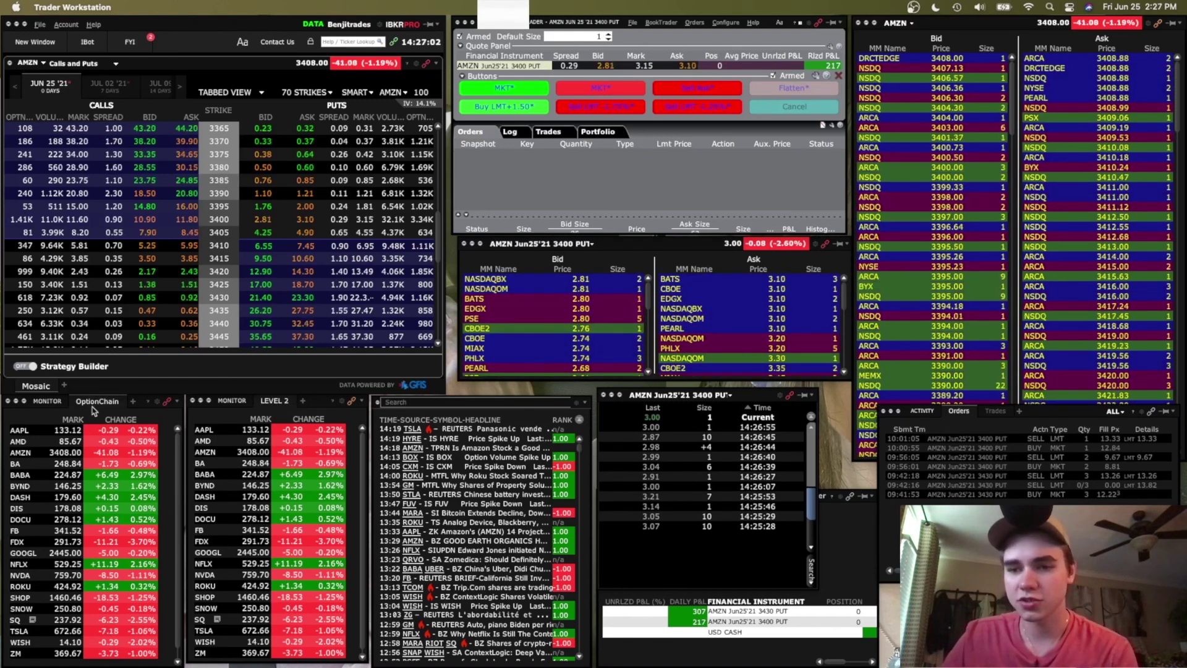
click(26, 460)
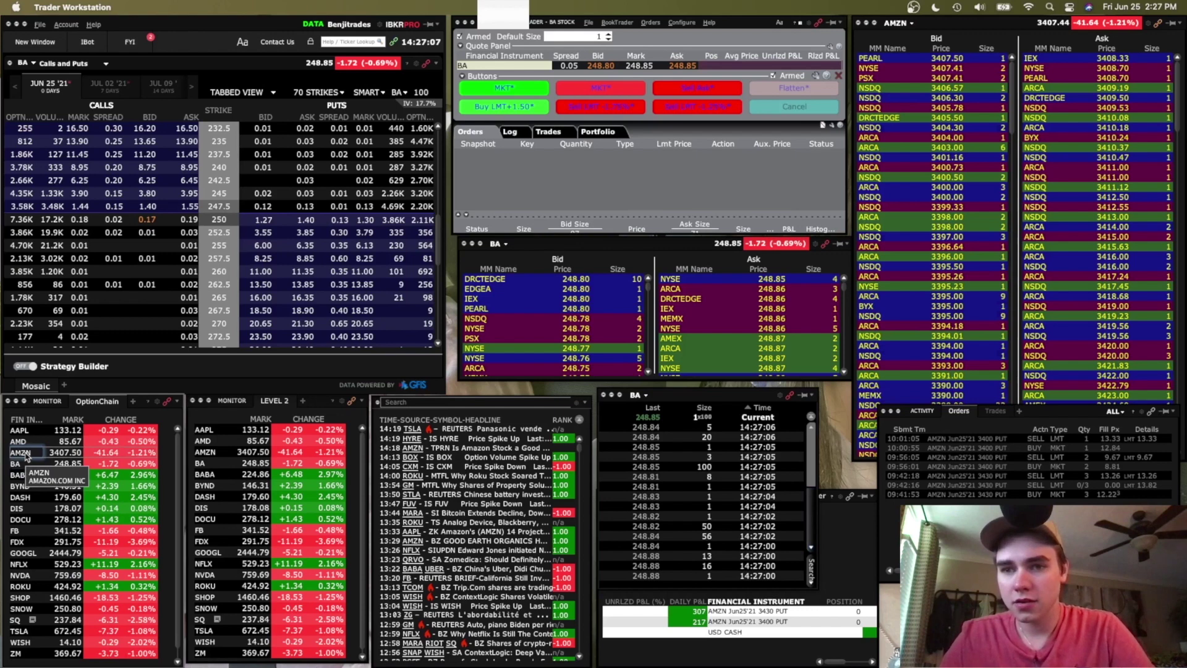
Step: Switch the linked windows to AMZN, preview BYND in Level II, then return it to AMZN
click(25, 454)
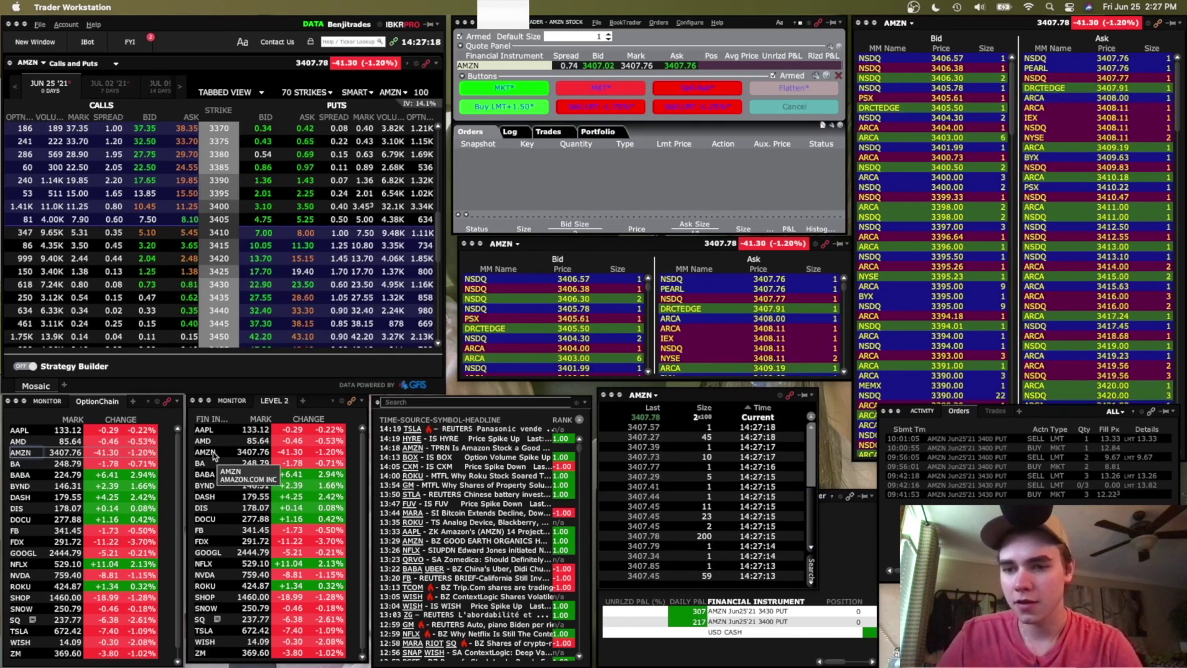
click(210, 486)
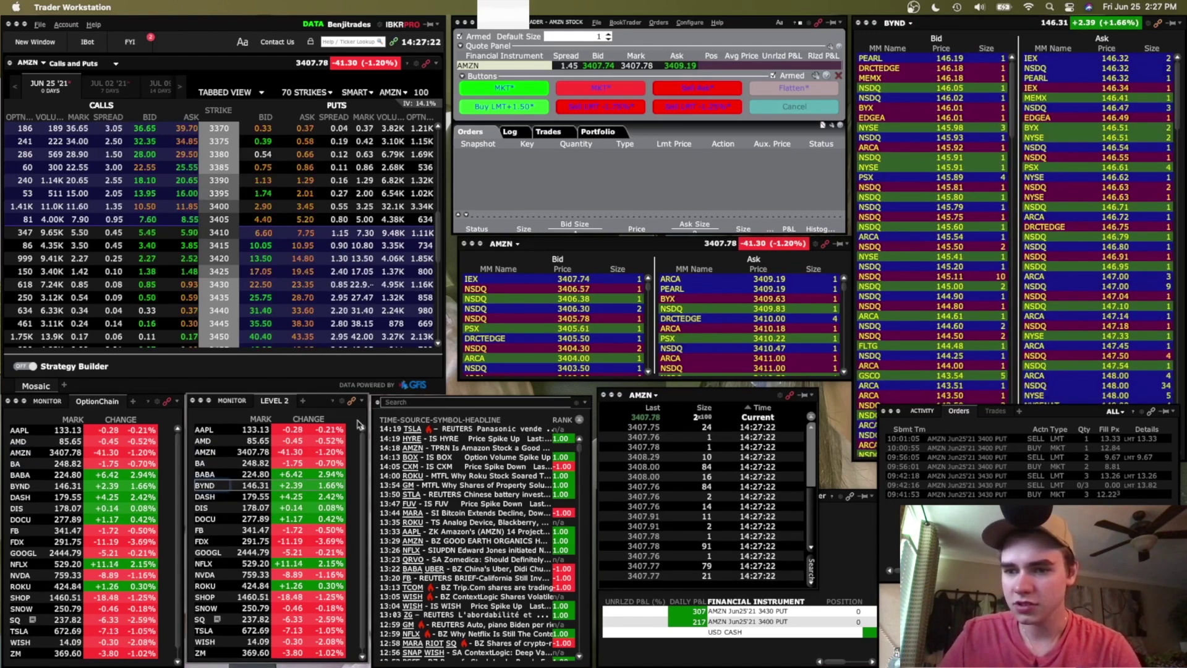
click(246, 452)
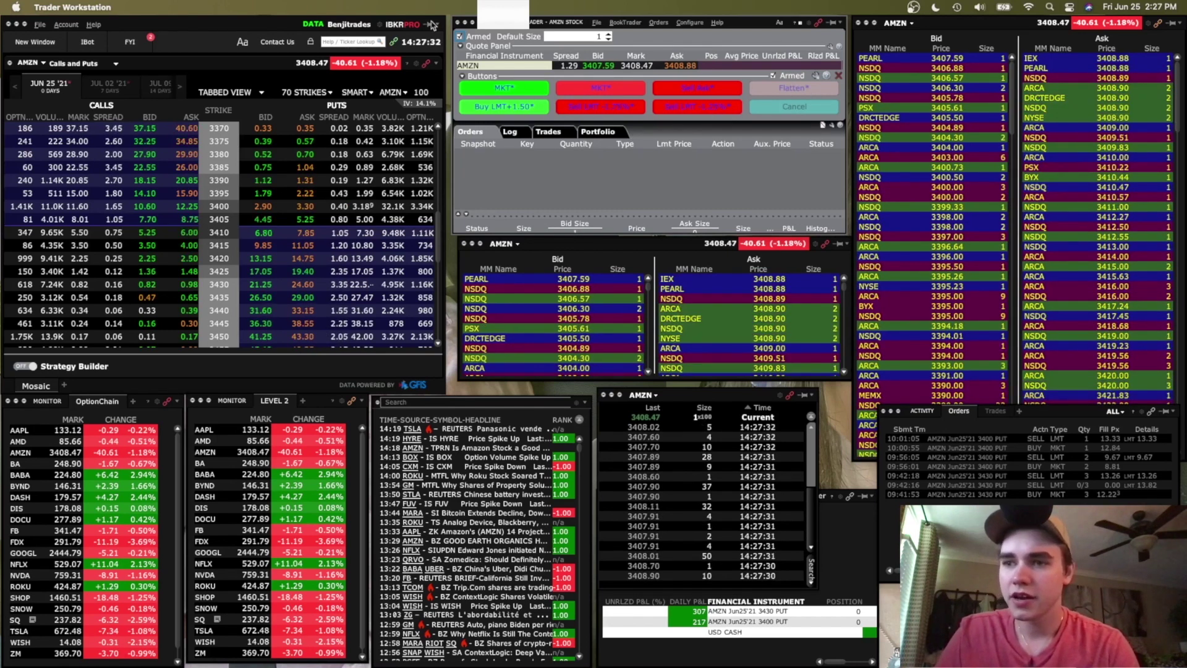
Step: Uncheck 'Display or hide toolbar' in BookTrader's configuration settings
click(816, 24)
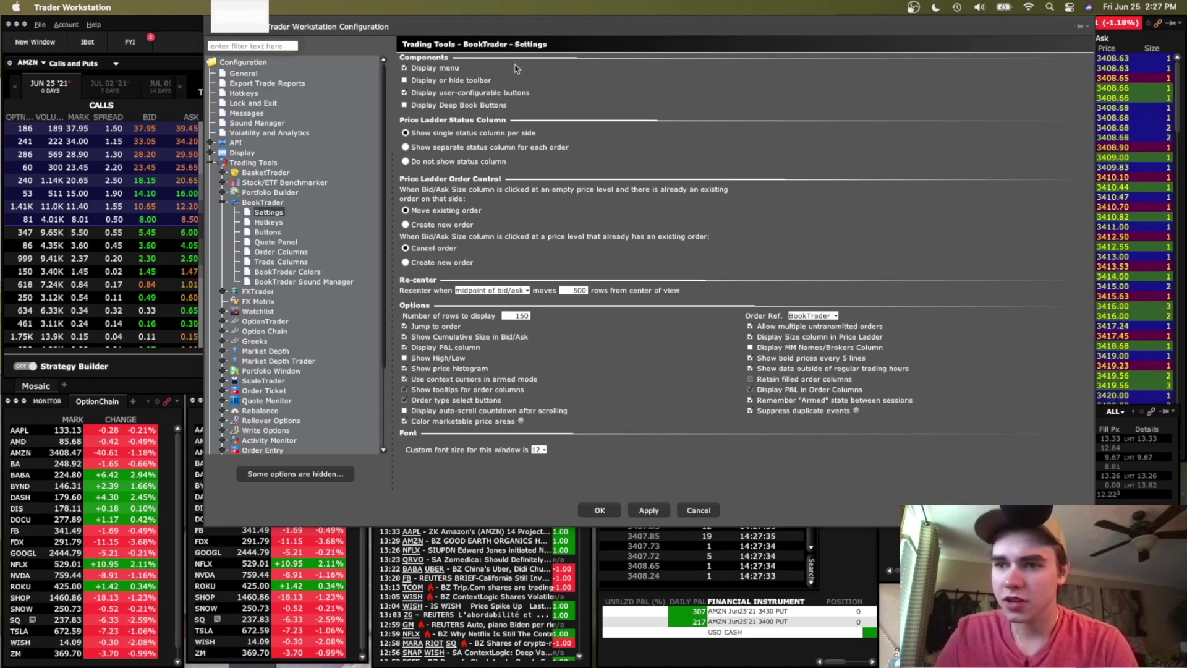
click(488, 81)
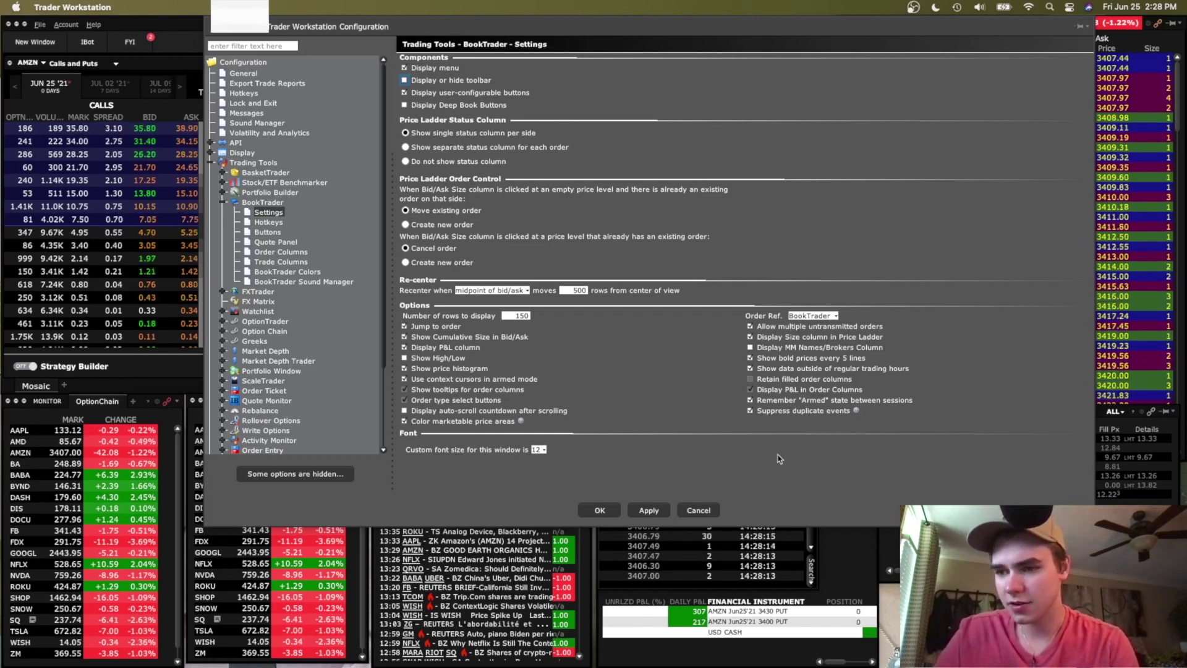
Step: Arm BookTrader for single-click orders, accept the warning, and open its Buttons configuration
click(702, 508)
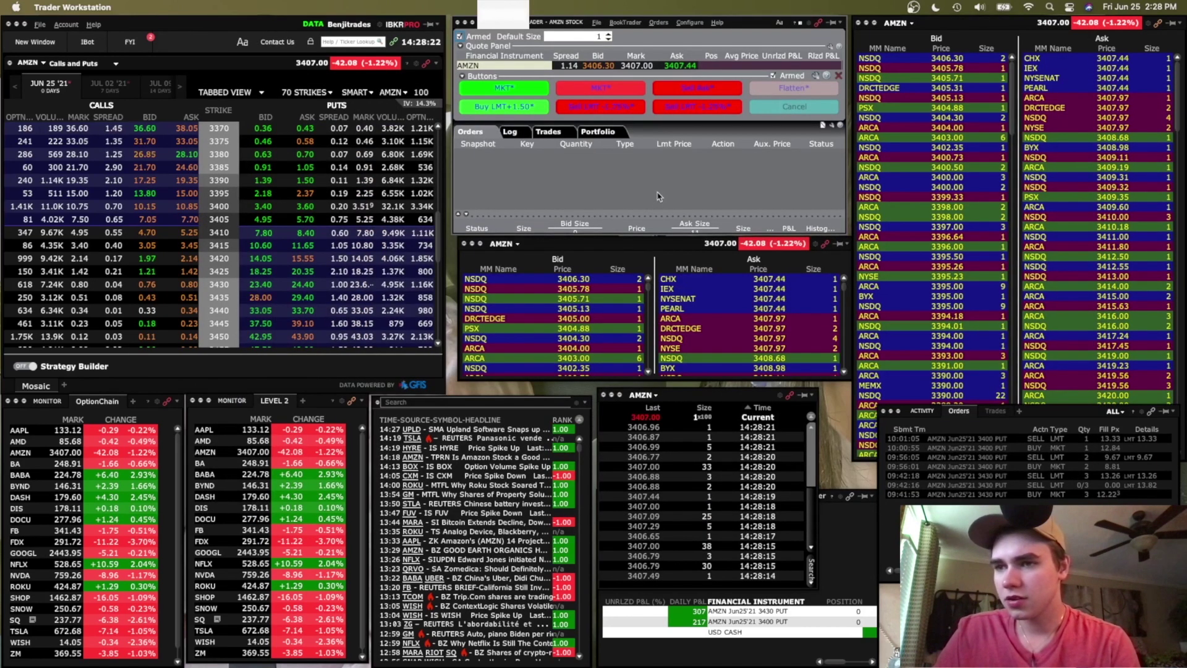
click(773, 76)
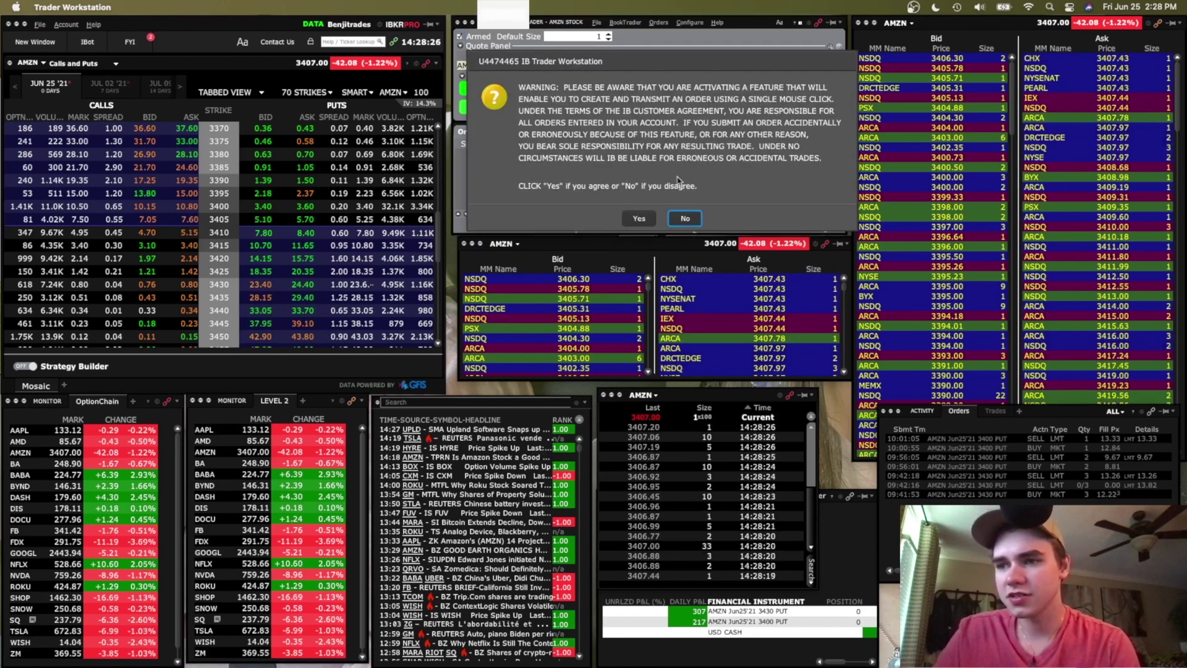
click(639, 218)
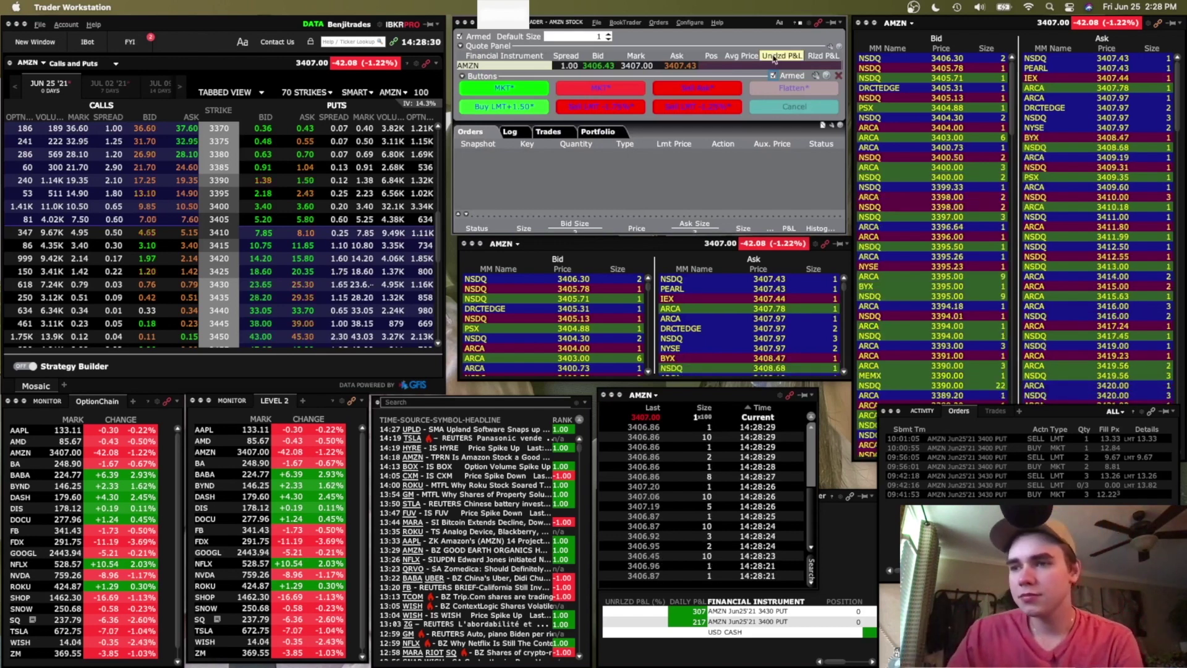
click(816, 76)
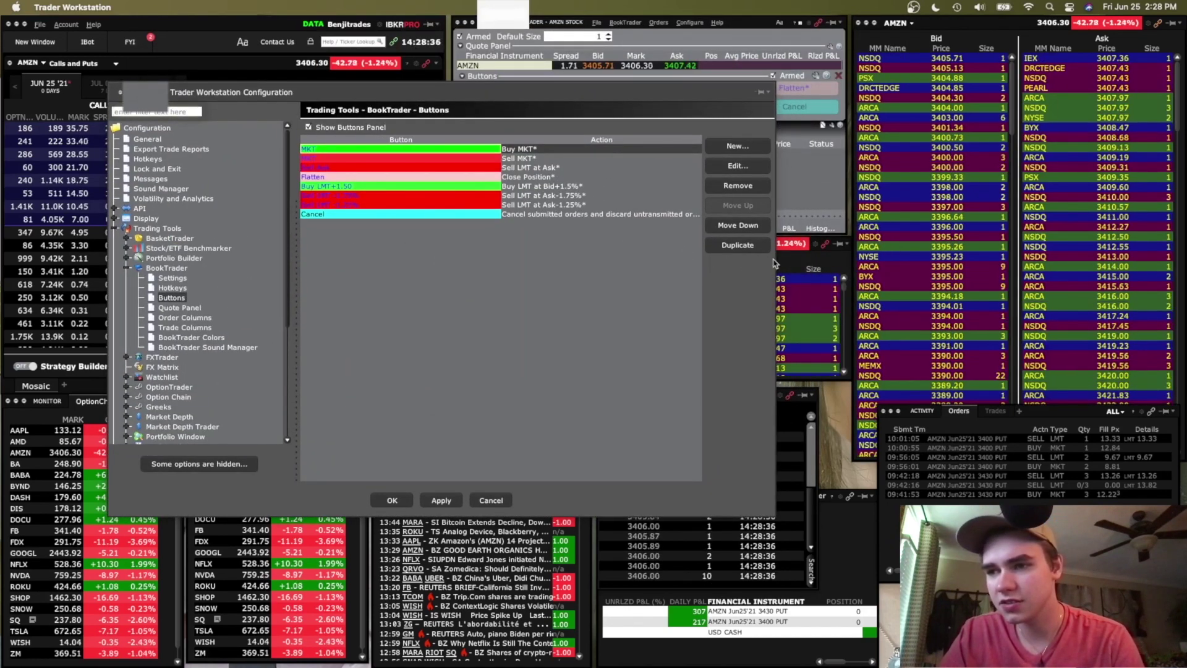
Step: Widen the Configuration window and open the Buy LMT+1.50 button for editing
drag(775, 263, 906, 264)
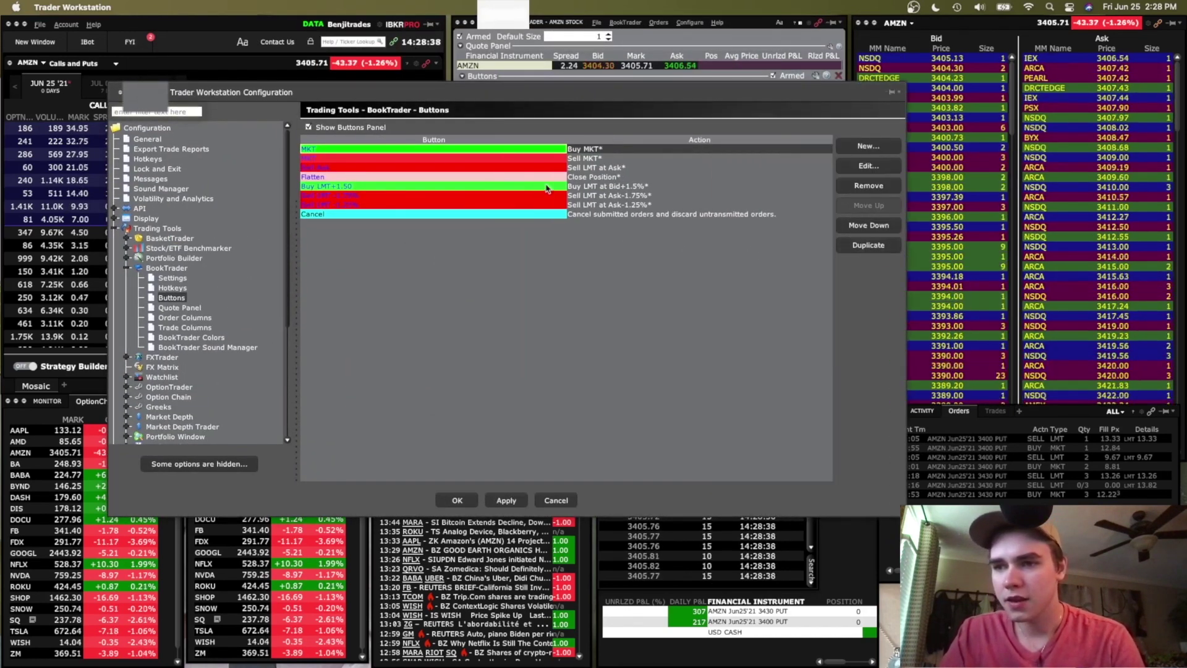
click(537, 167)
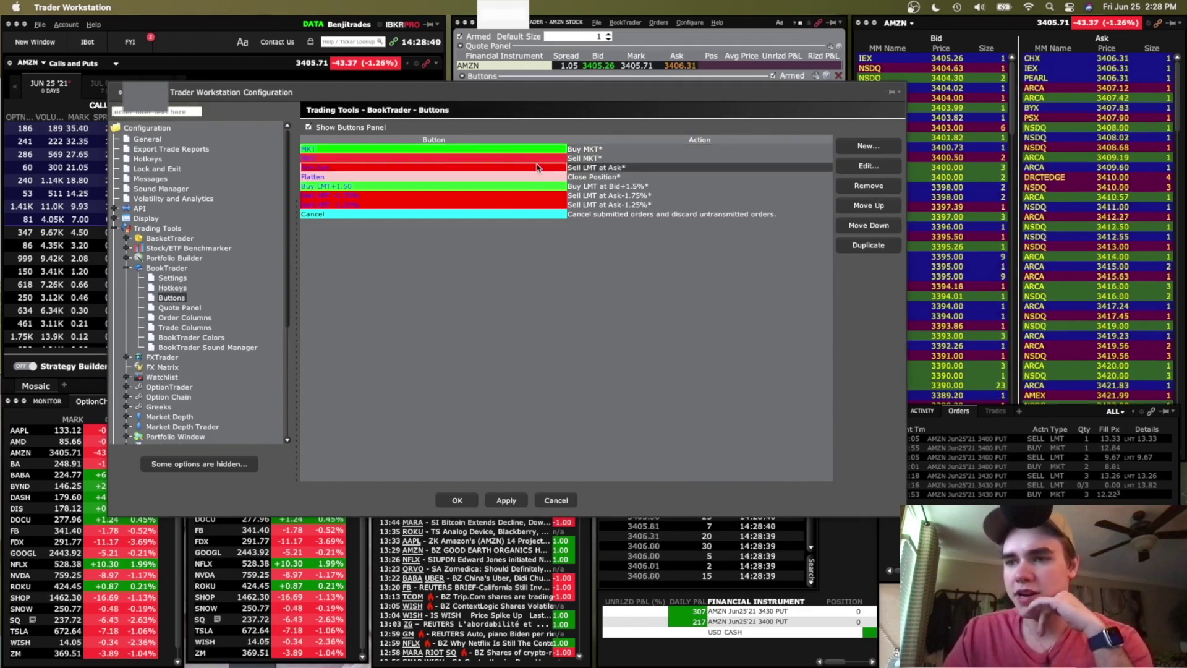
click(535, 159)
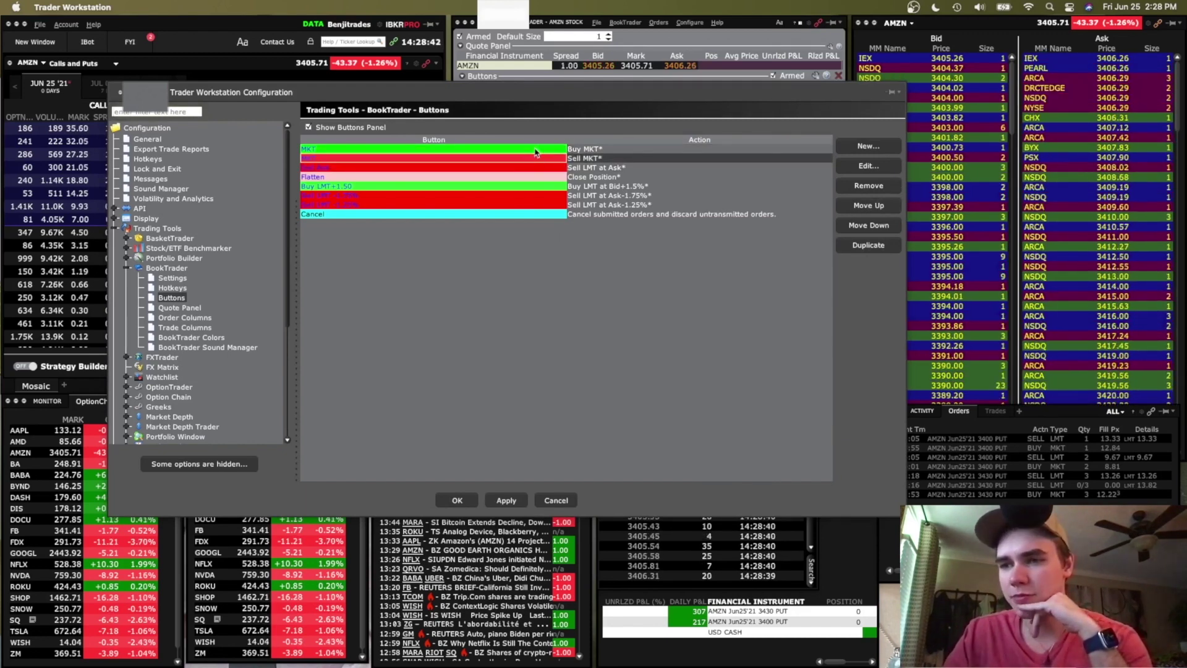
click(530, 178)
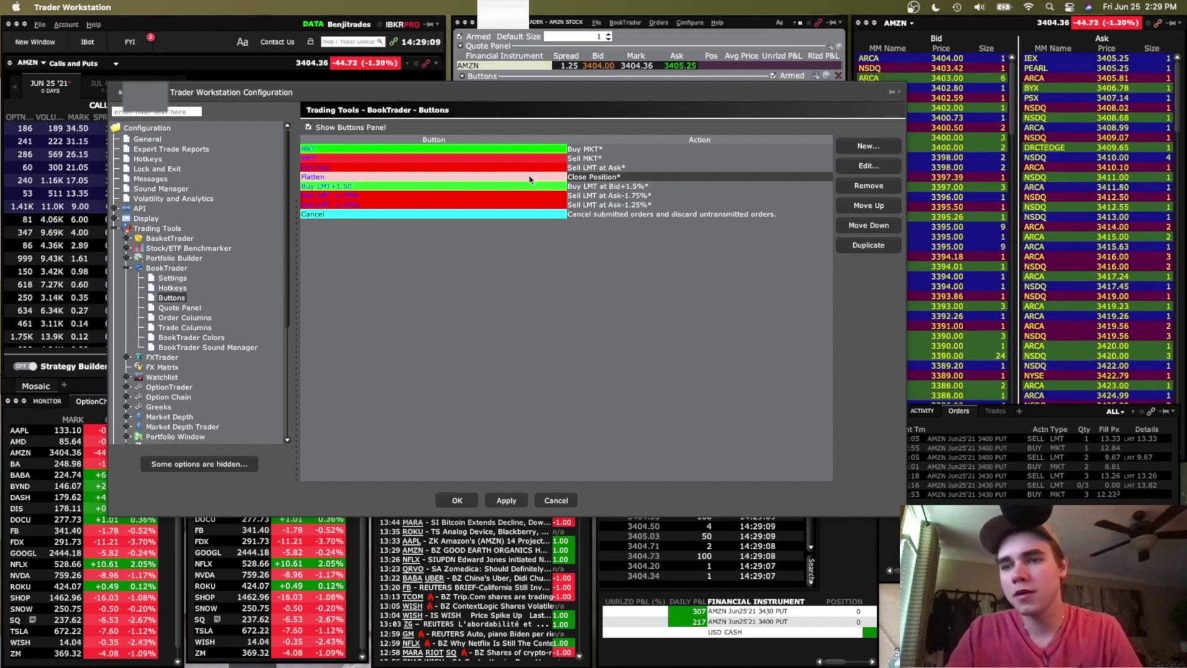
click(393, 187)
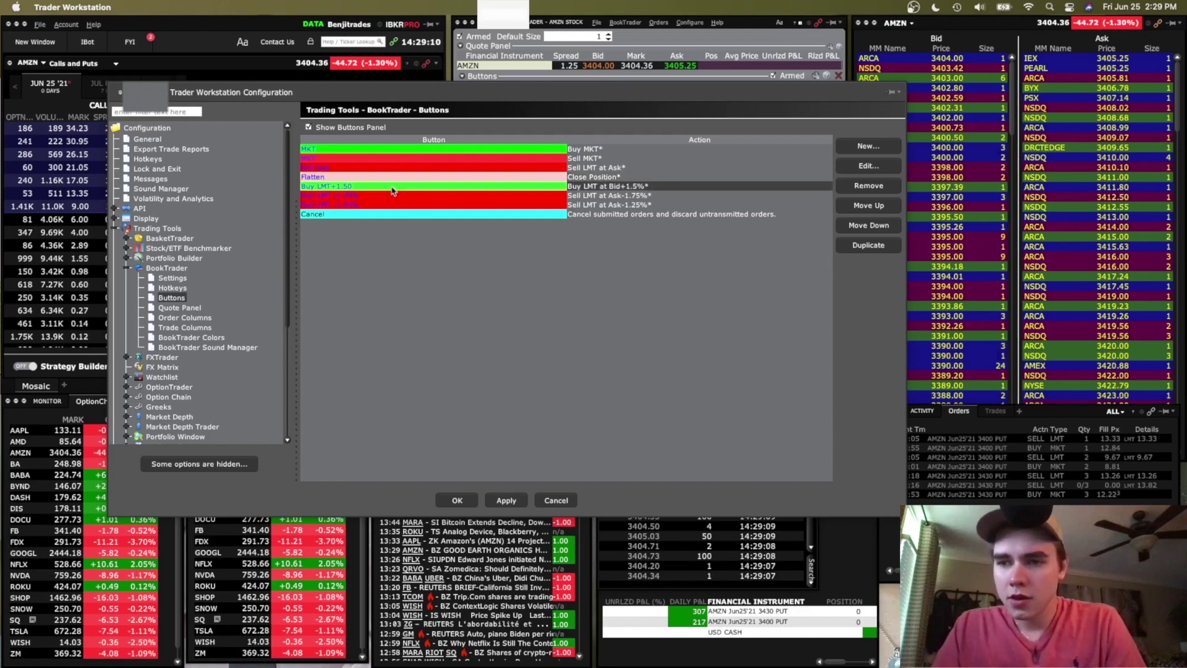
click(868, 165)
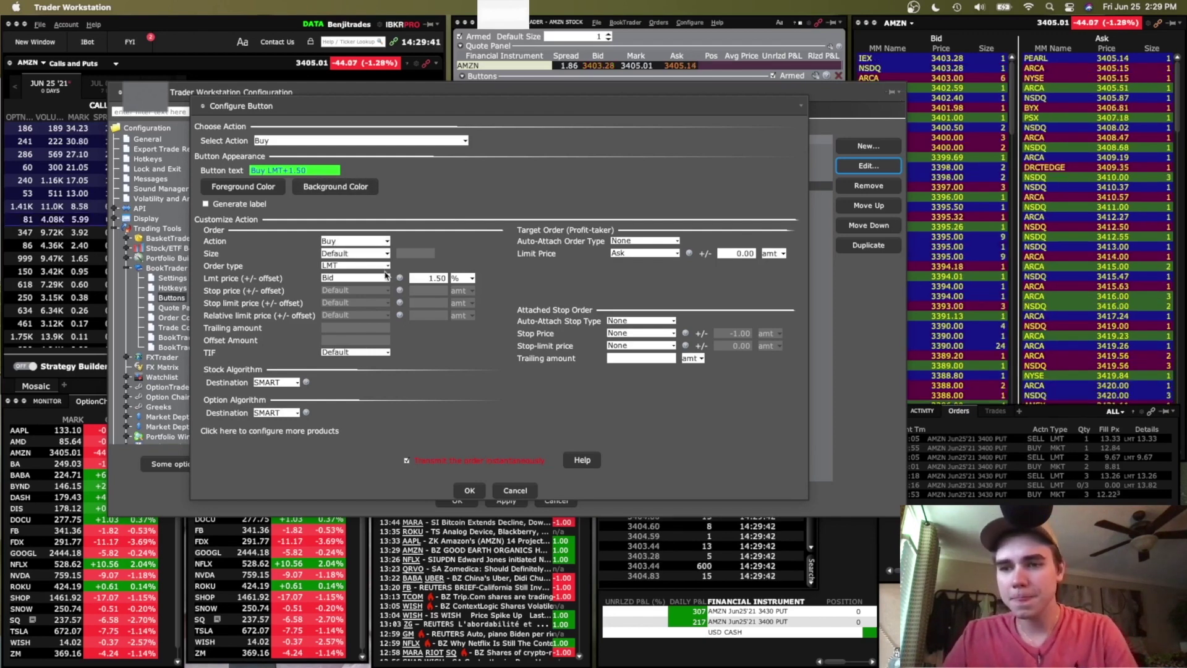
Step: Check the Buy LMT+1.50 button's Bid-based limit price, offset unit and SMART option destination, then cancel
click(357, 278)
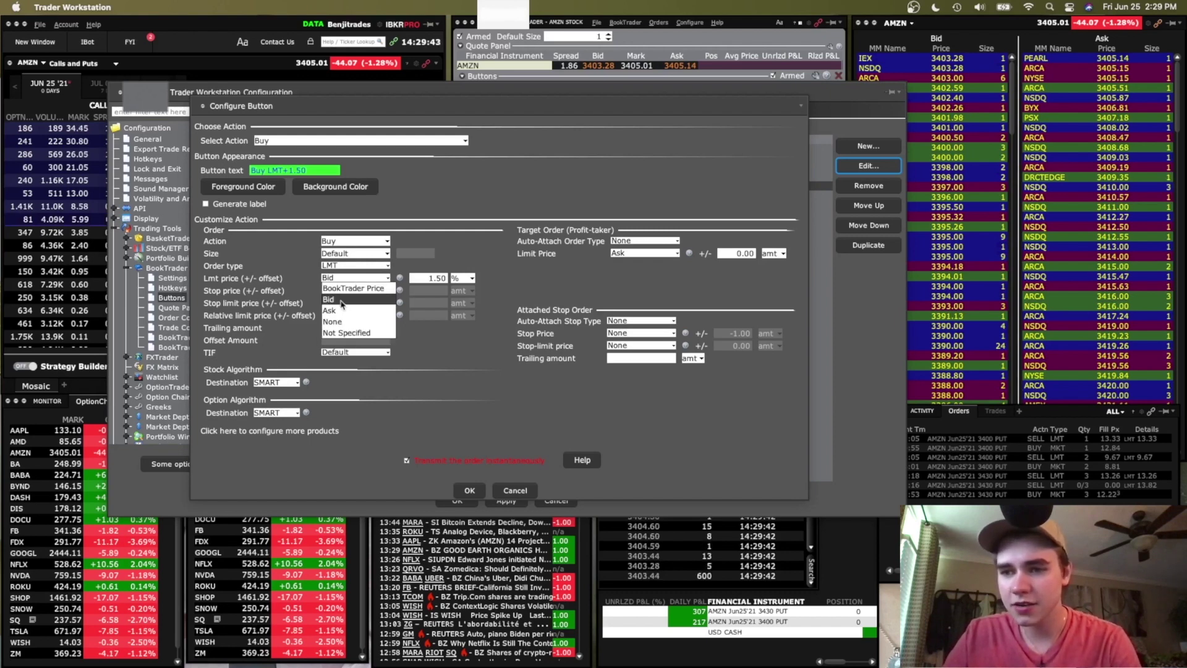
click(341, 300)
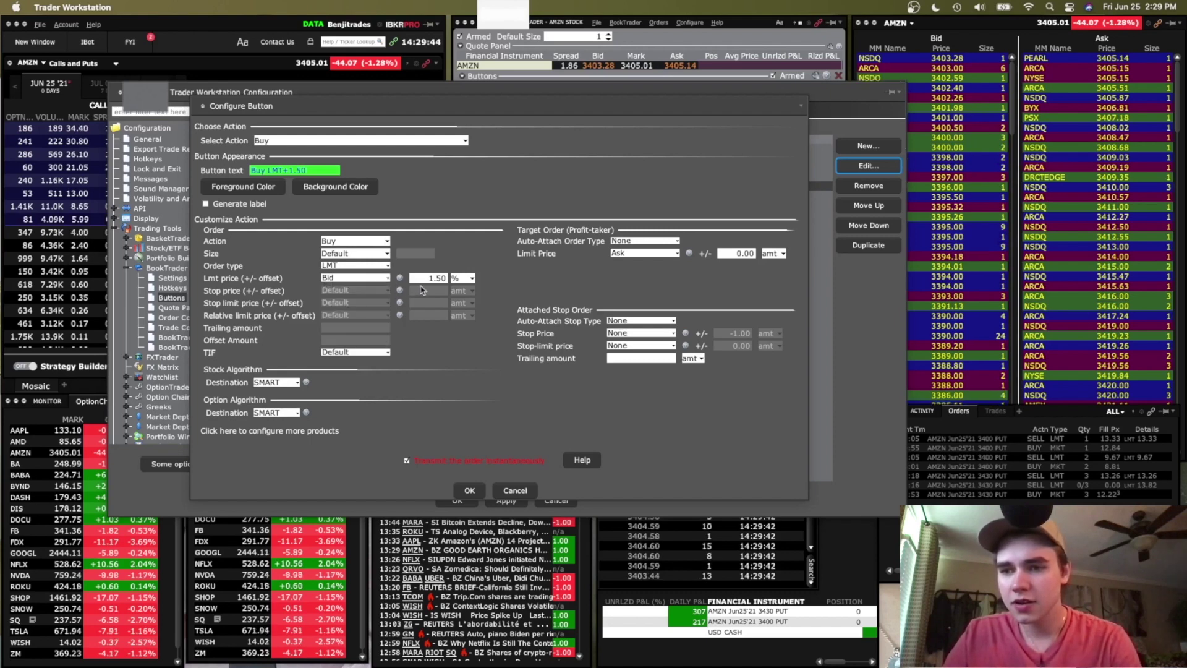
click(469, 278)
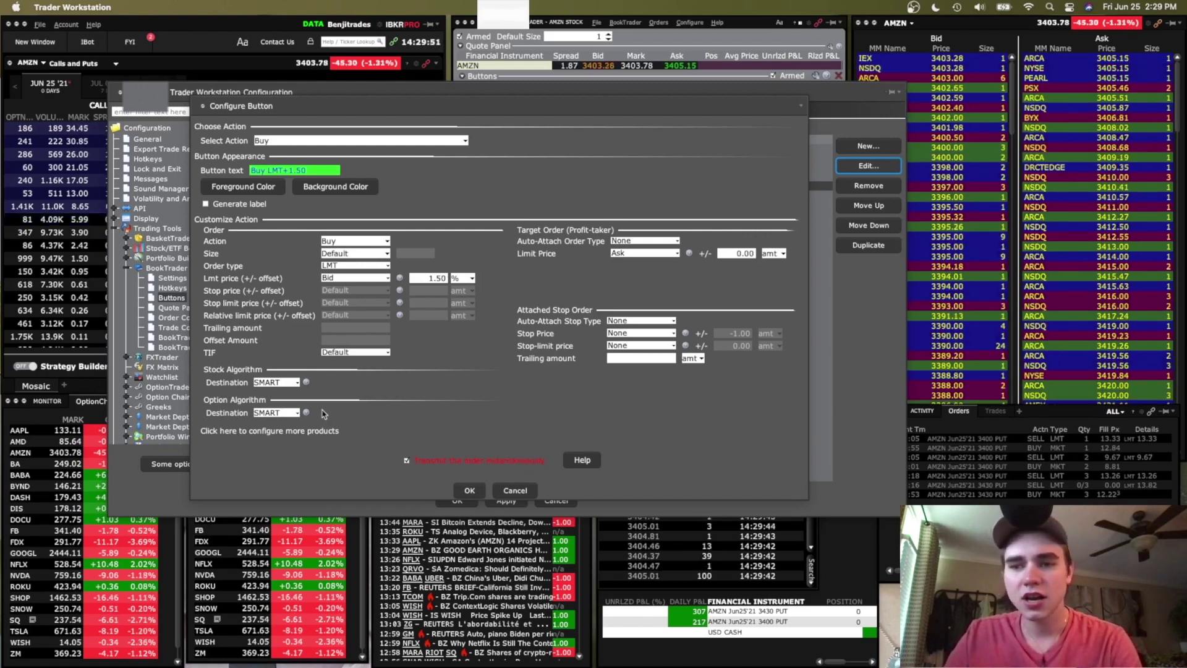
click(259, 413)
click(326, 406)
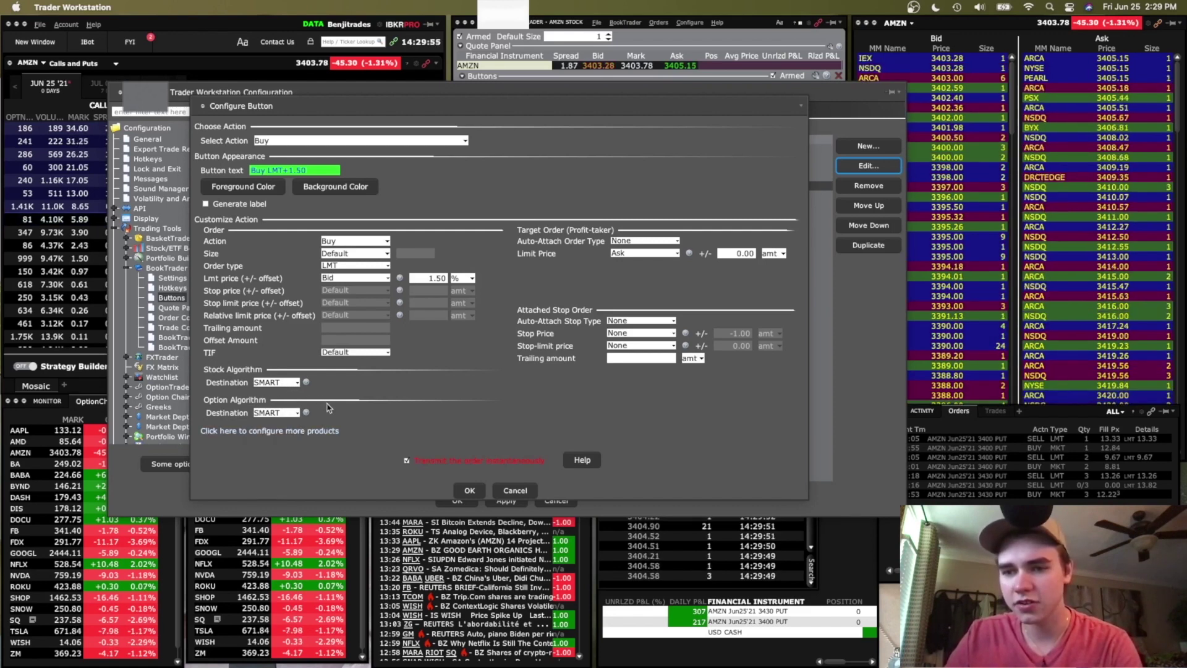
click(524, 490)
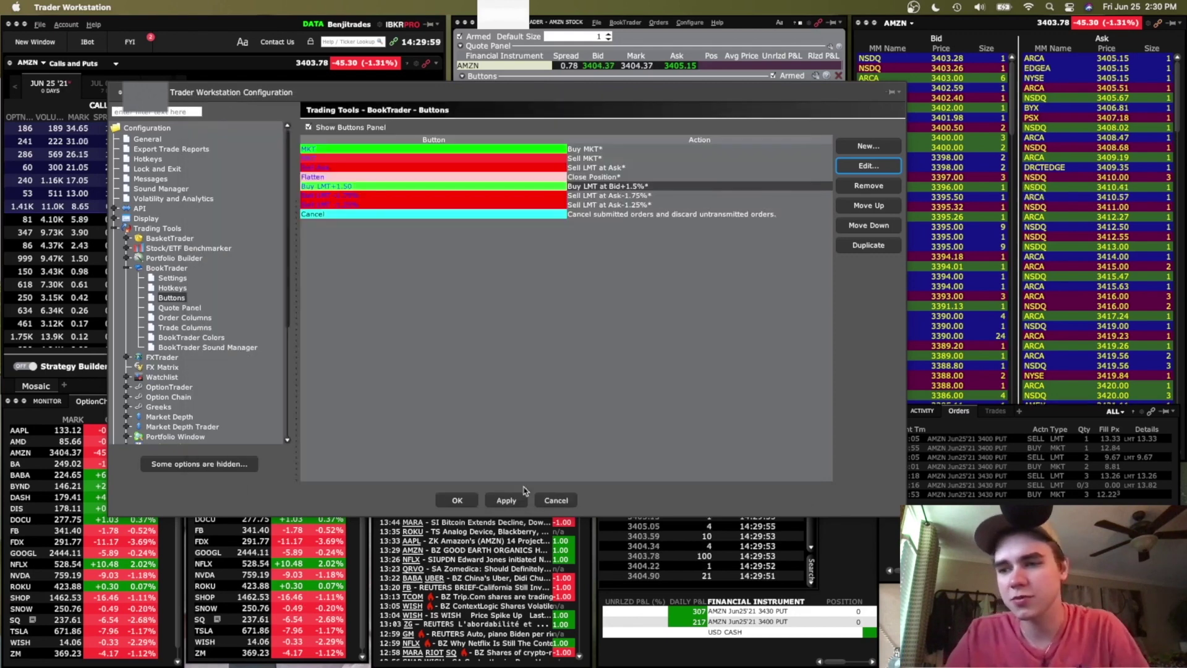
click(516, 206)
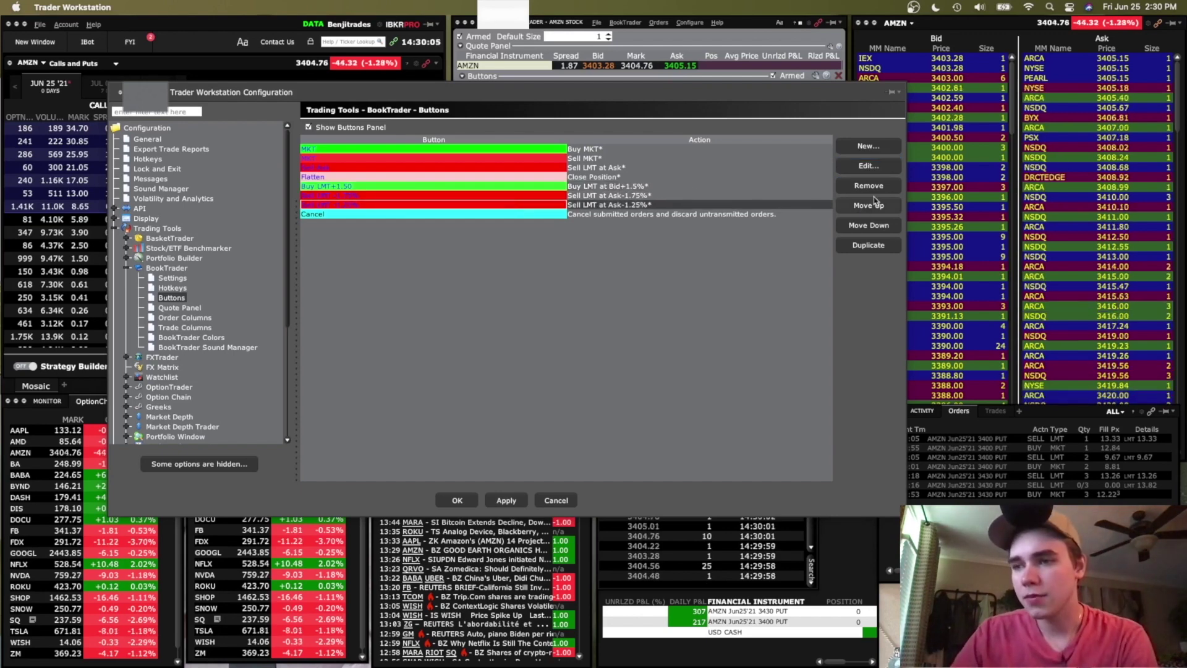
click(868, 165)
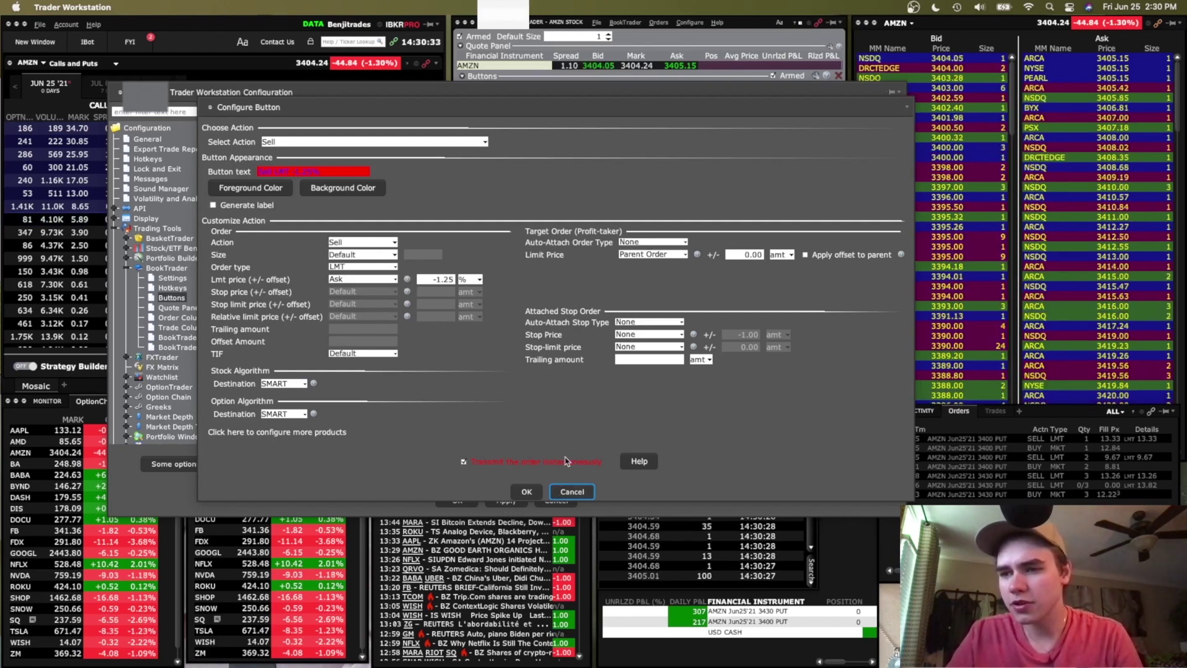
click(570, 490)
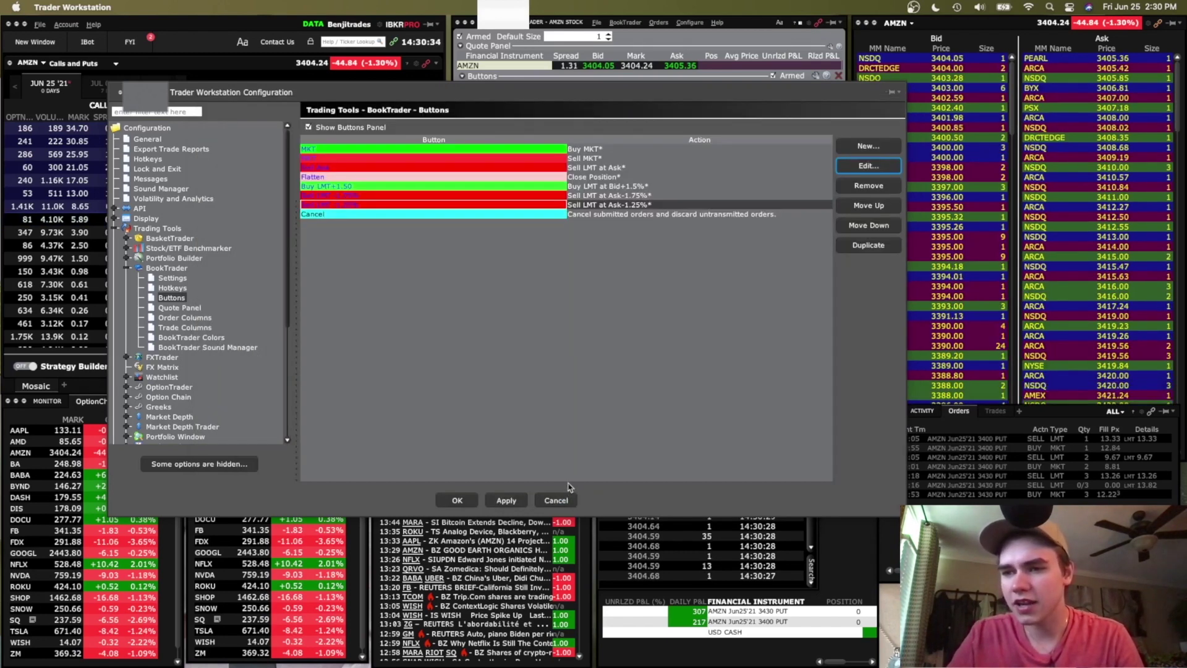
click(422, 196)
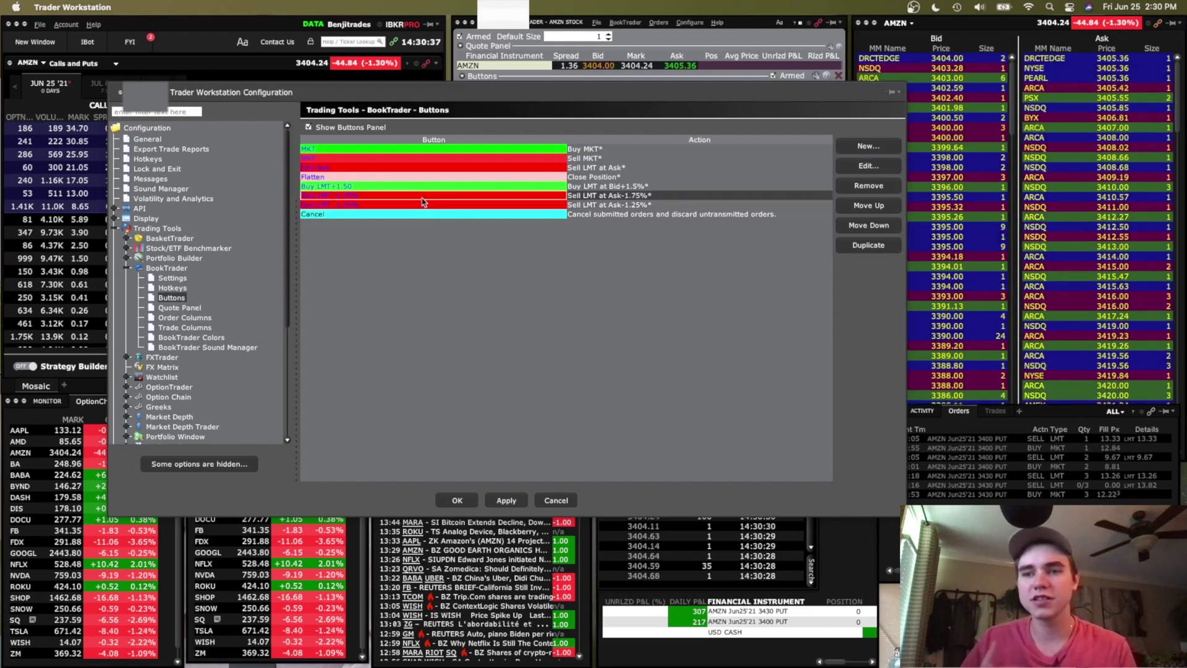
Step: Load the AMZN Jun25'21 3400 call into the linked windows, enlarging the BookTrader price ladder
click(548, 500)
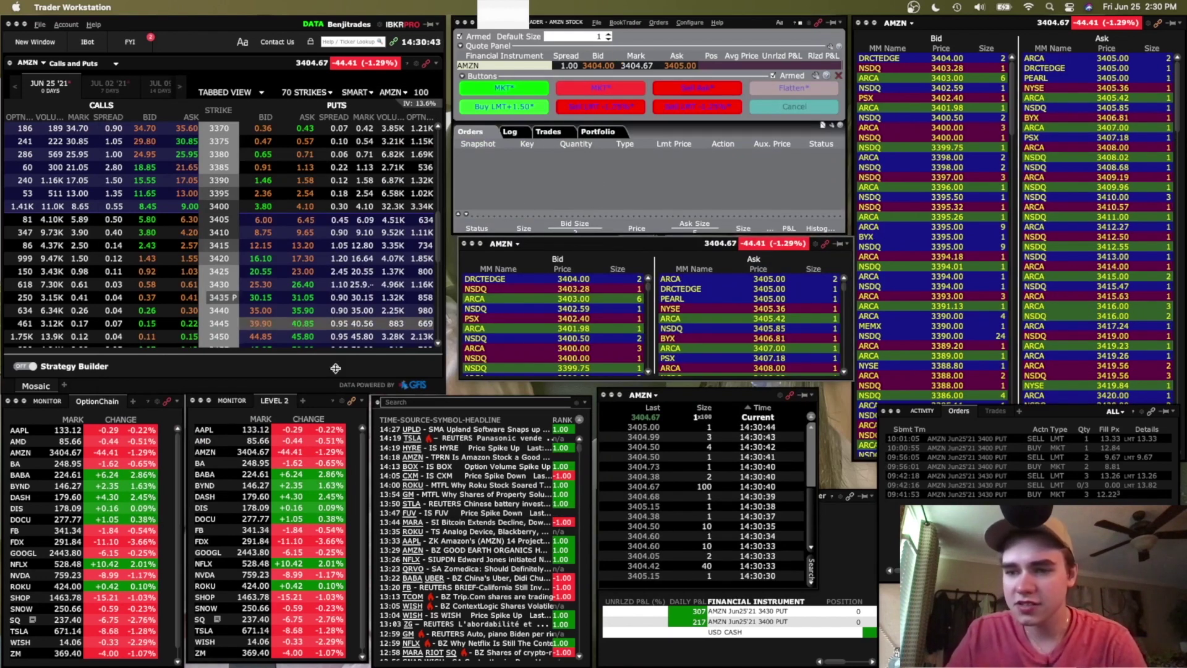
click(185, 208)
click(189, 208)
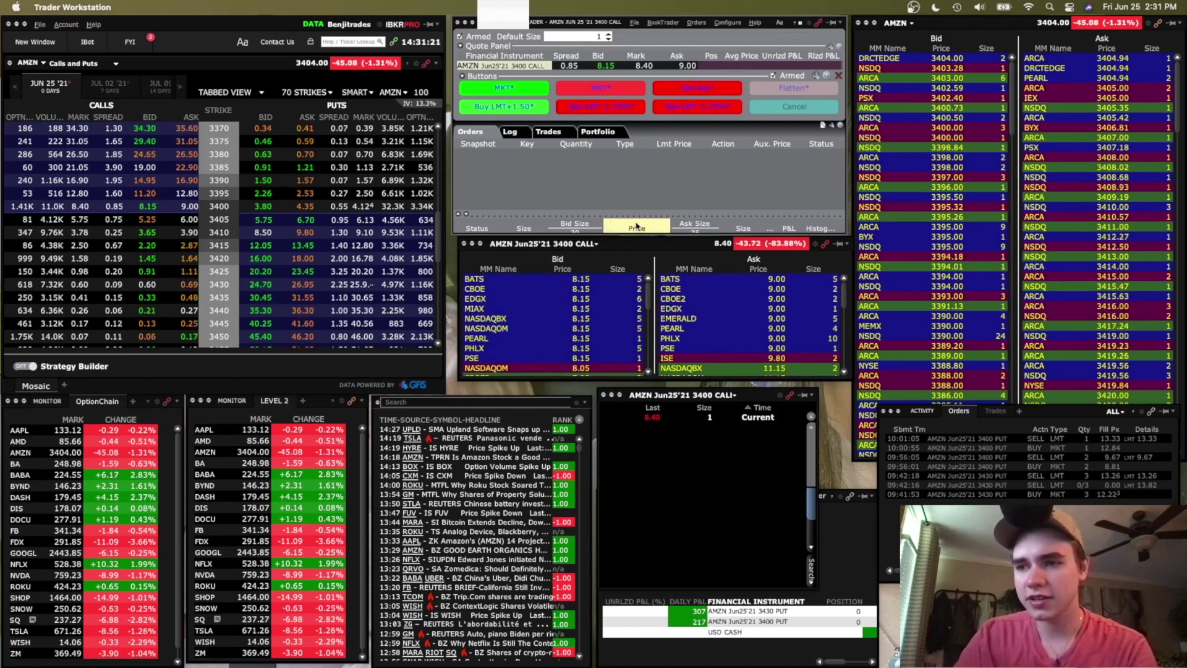
drag(659, 216, 720, 214)
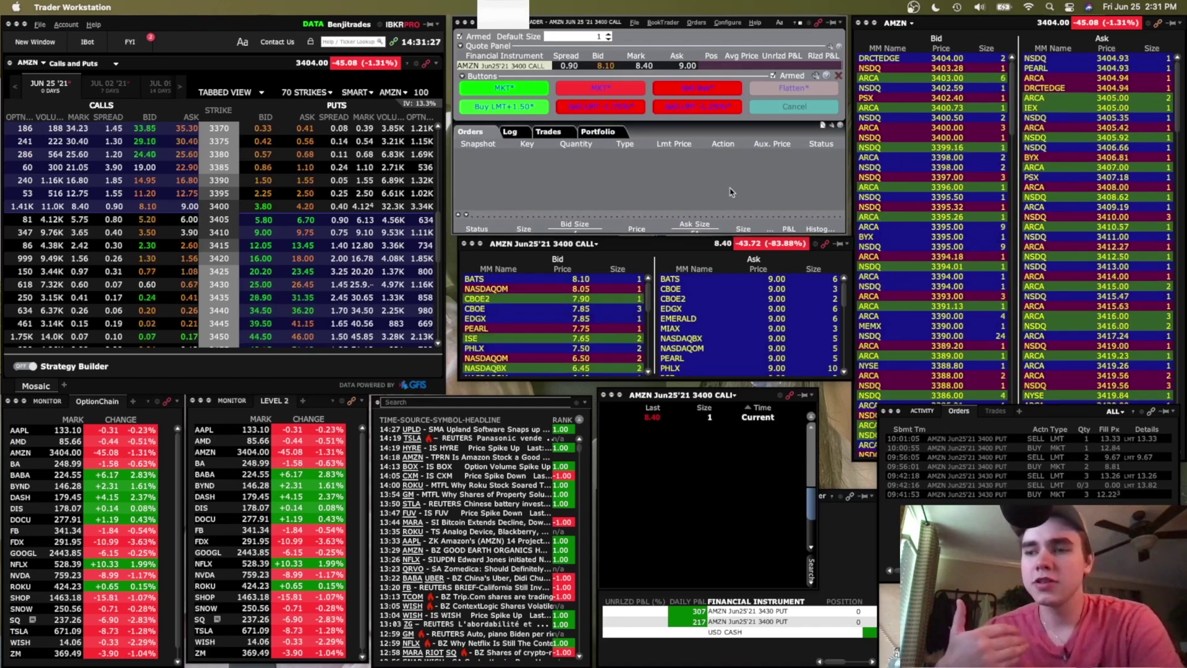
click(985, 30)
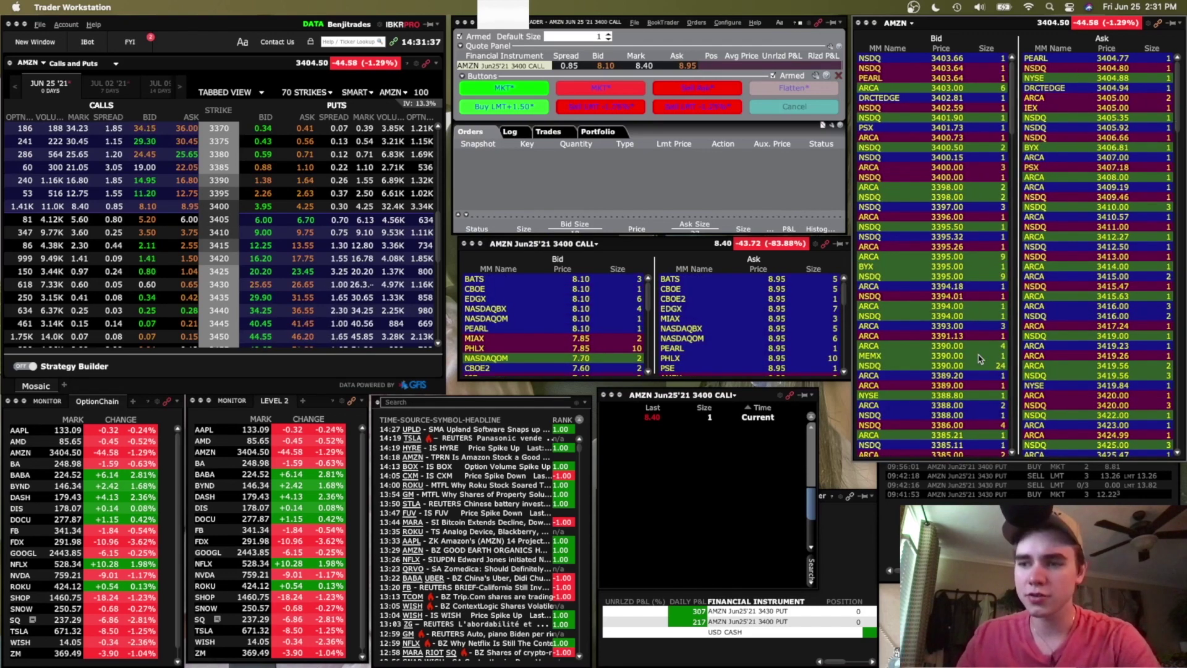
click(1149, 24)
click(1144, 38)
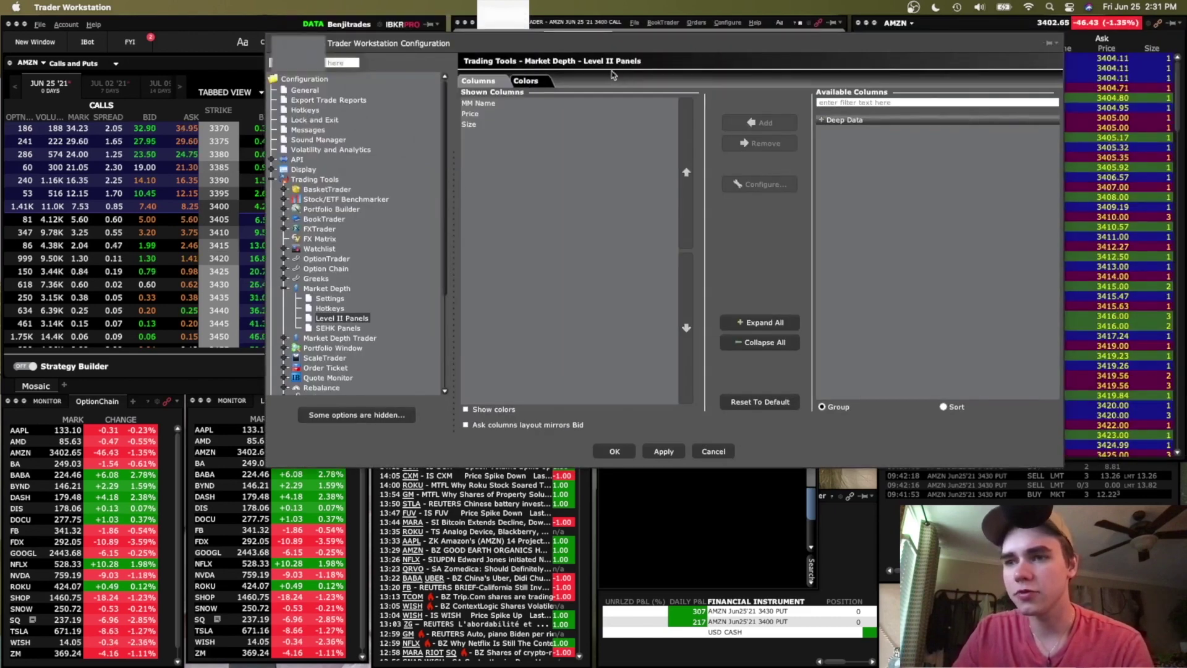
click(537, 82)
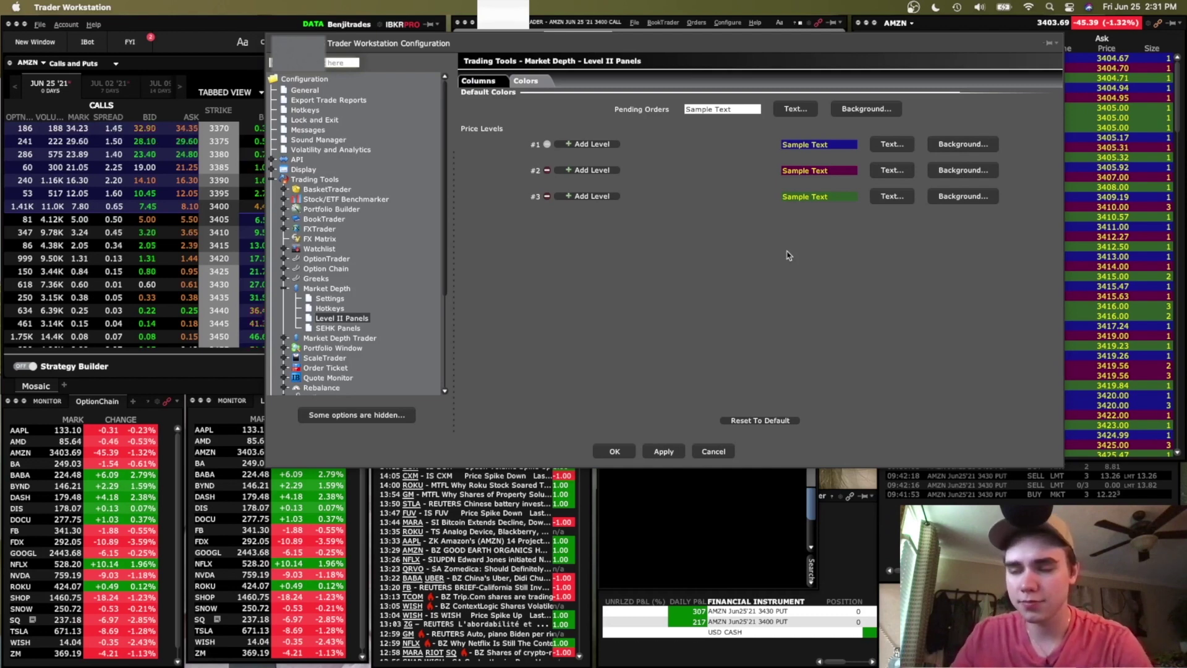
click(712, 451)
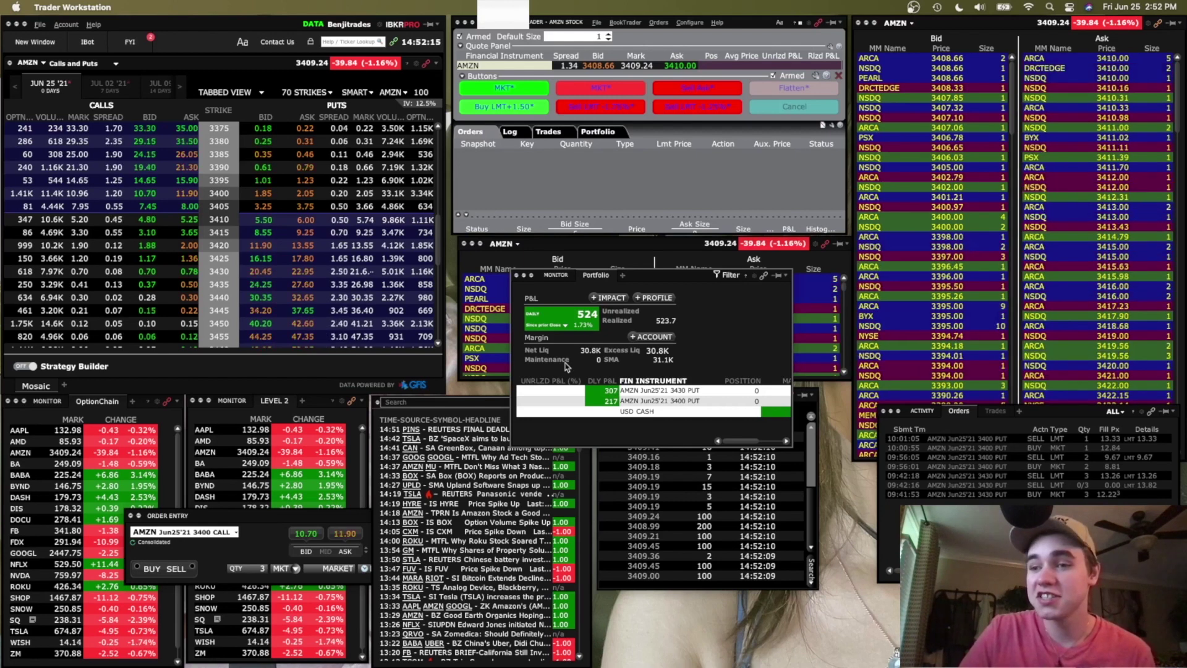
right_click(546, 381)
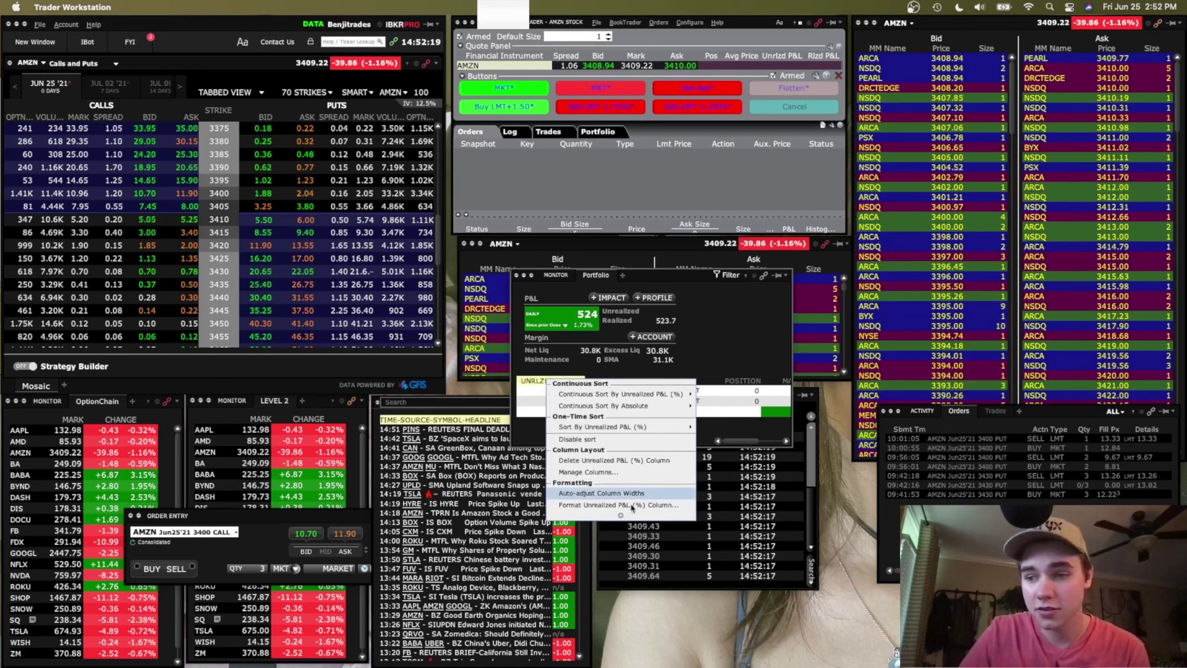
click(617, 516)
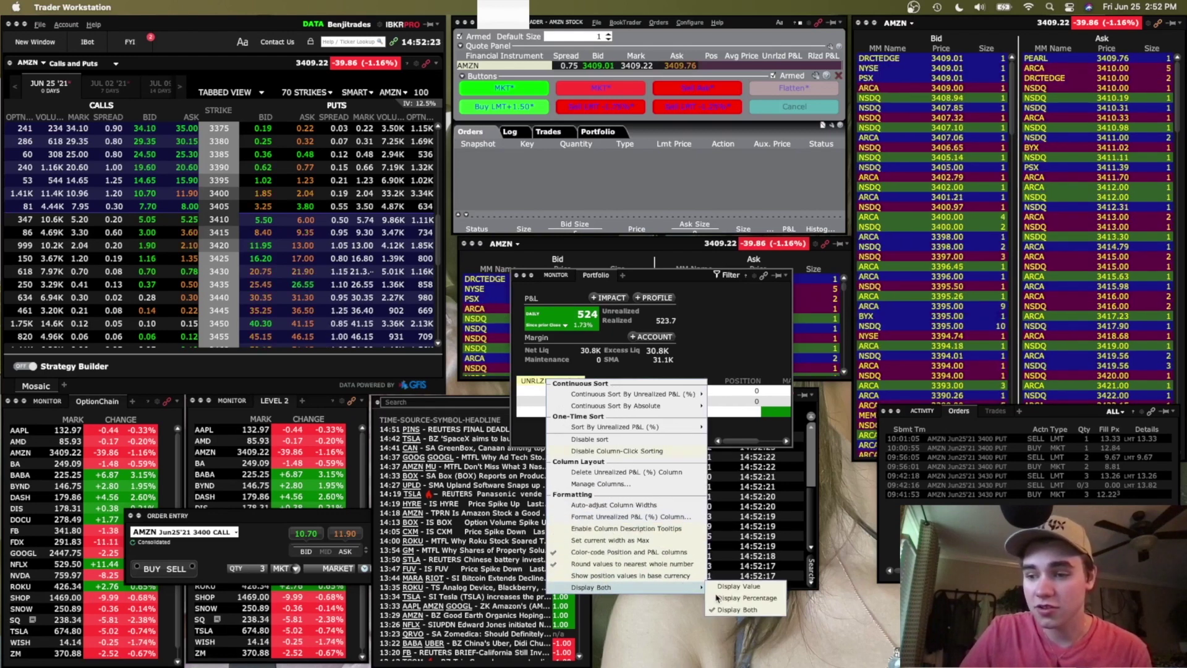
click(736, 367)
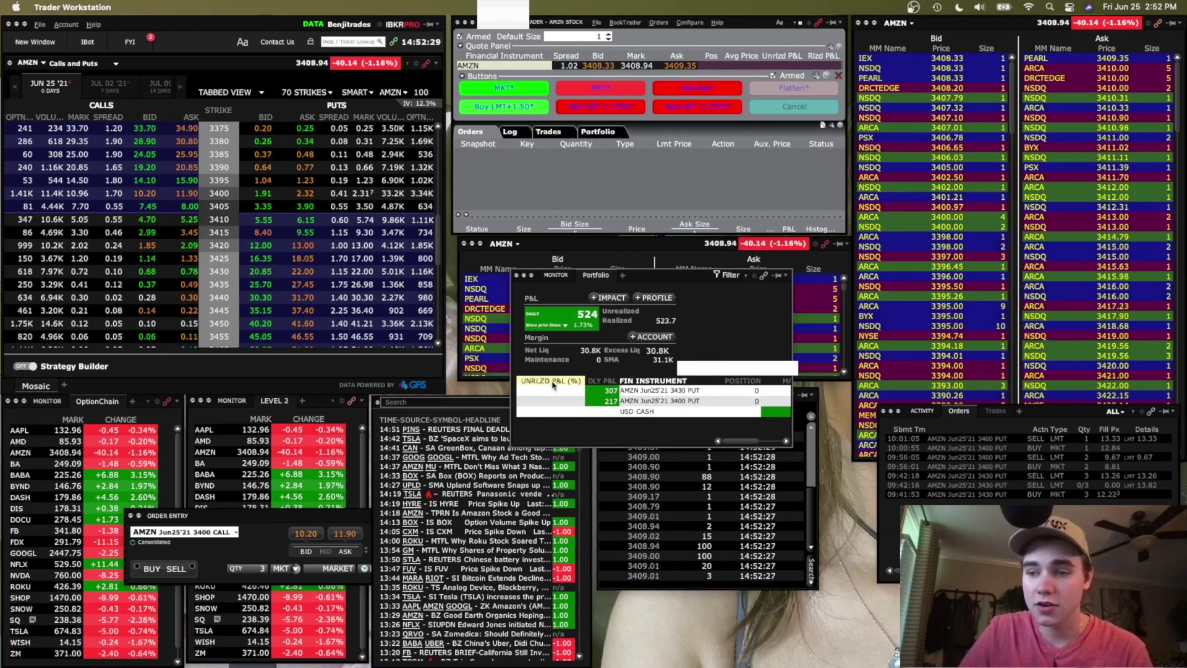
mouse_move(552, 383)
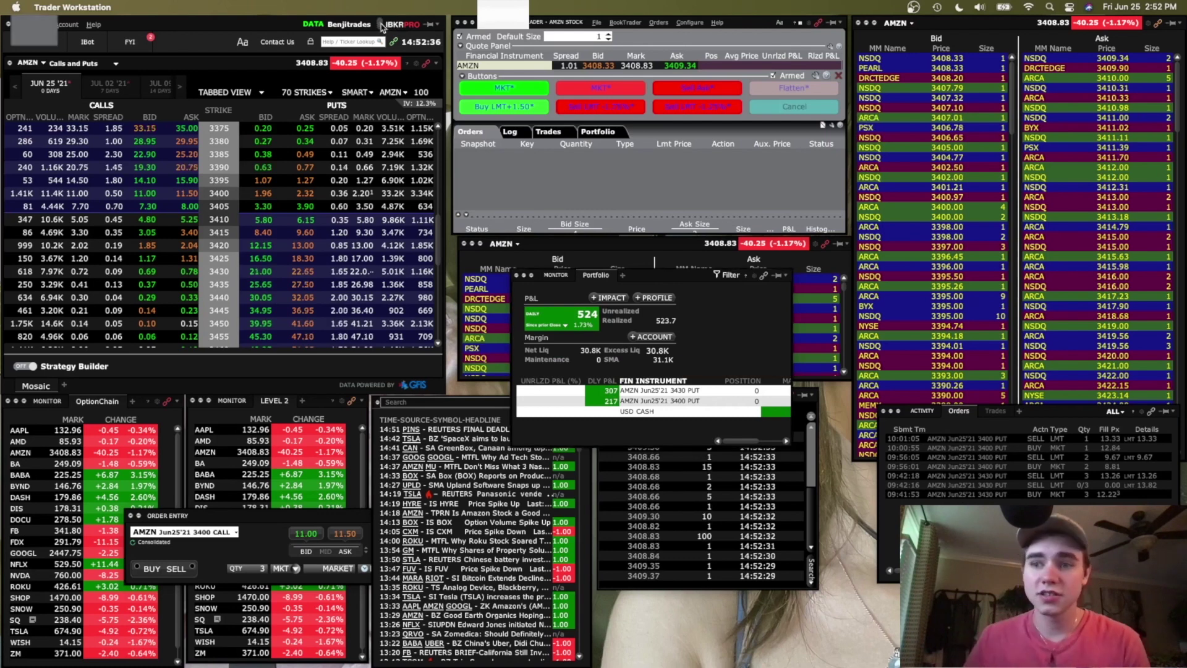
click(382, 26)
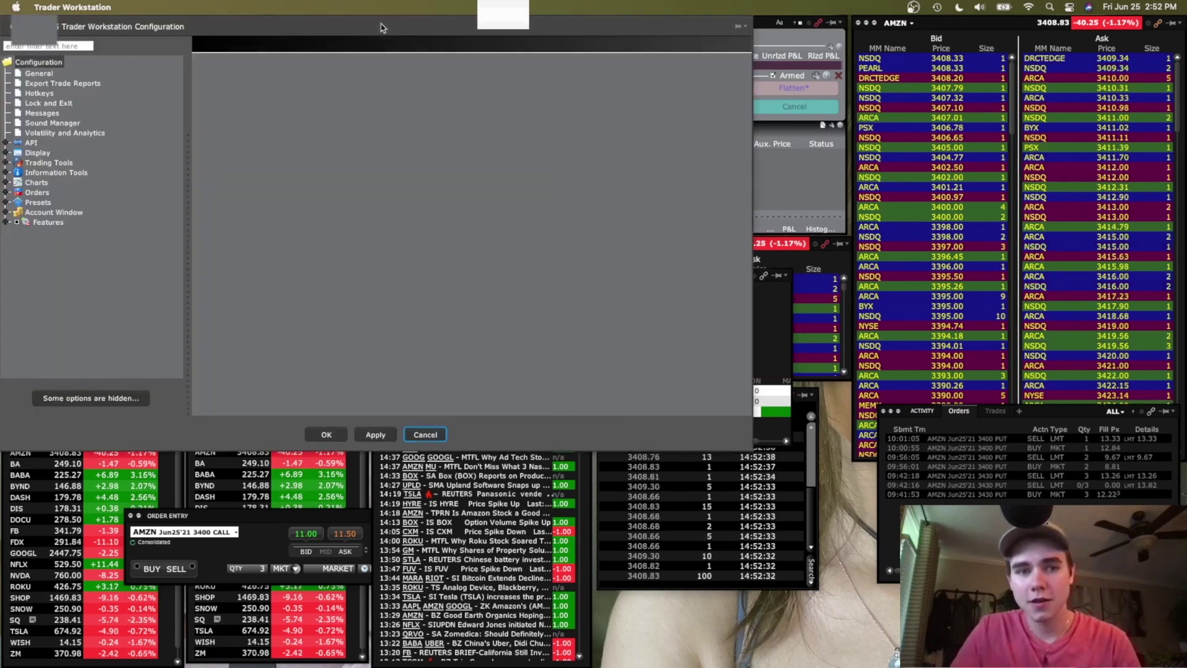
Step: Browse the General, Market Order Confirmation and sound settings, then show the Options order presets
click(39, 73)
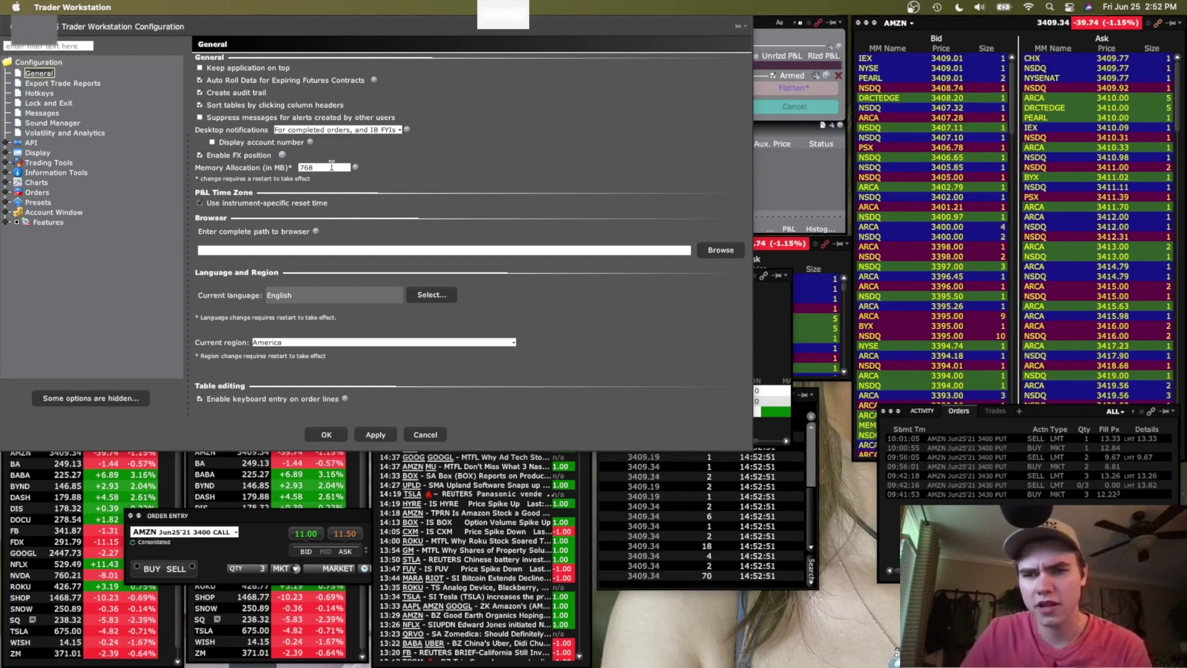
click(48, 115)
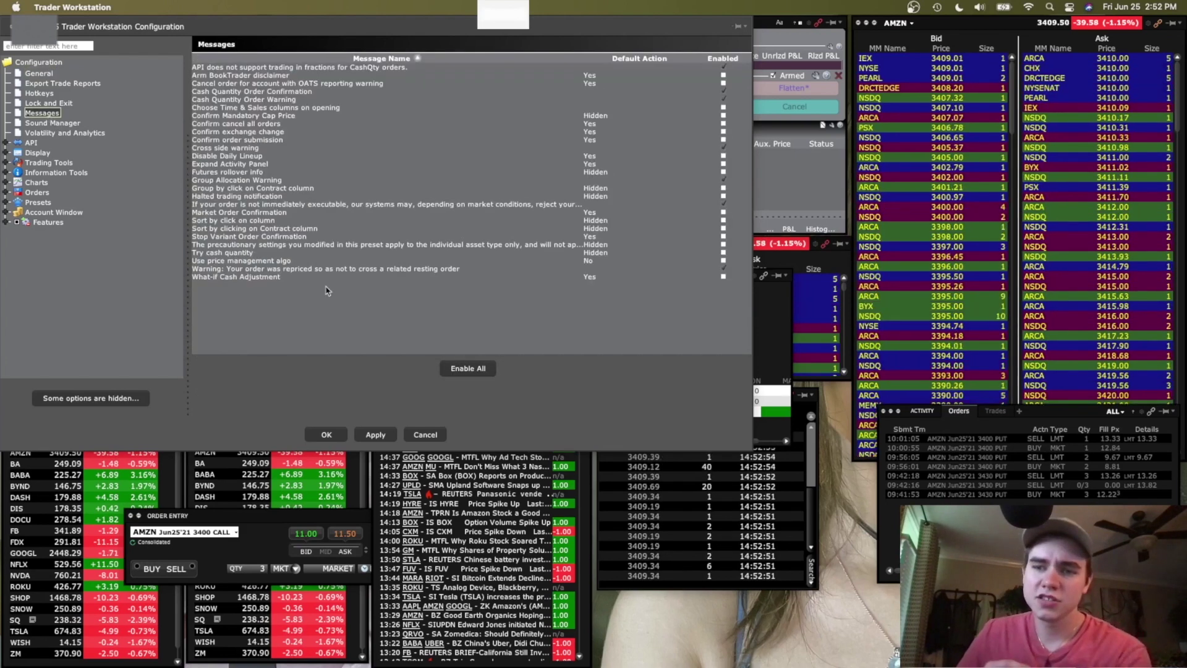
click(264, 213)
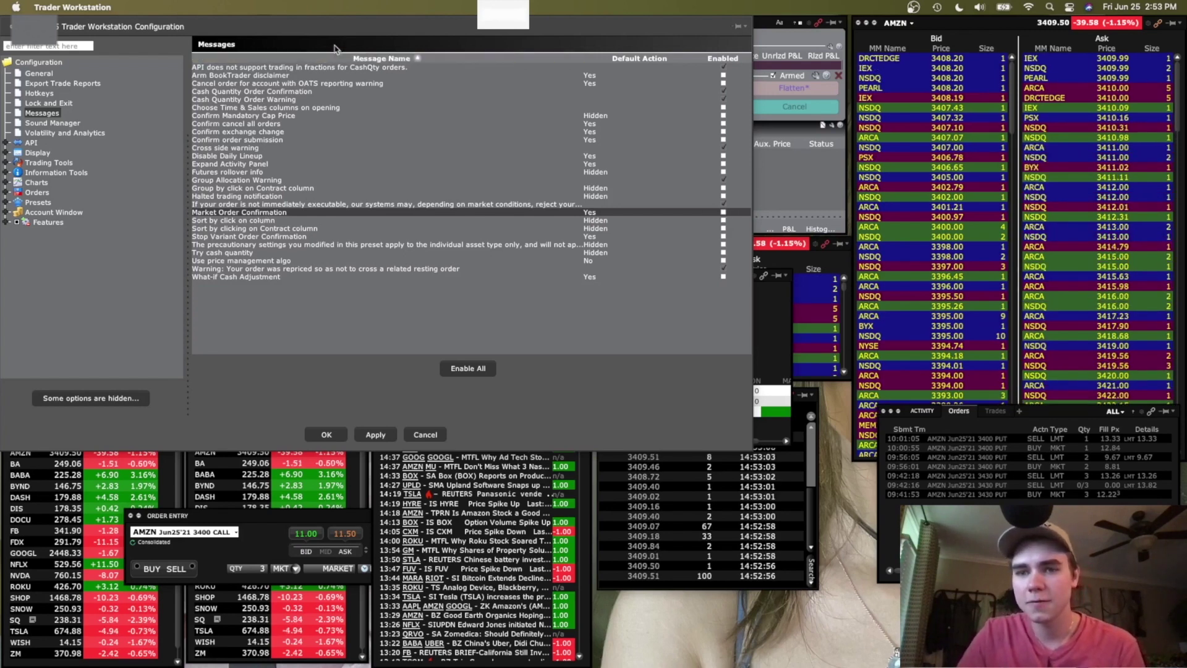
click(51, 123)
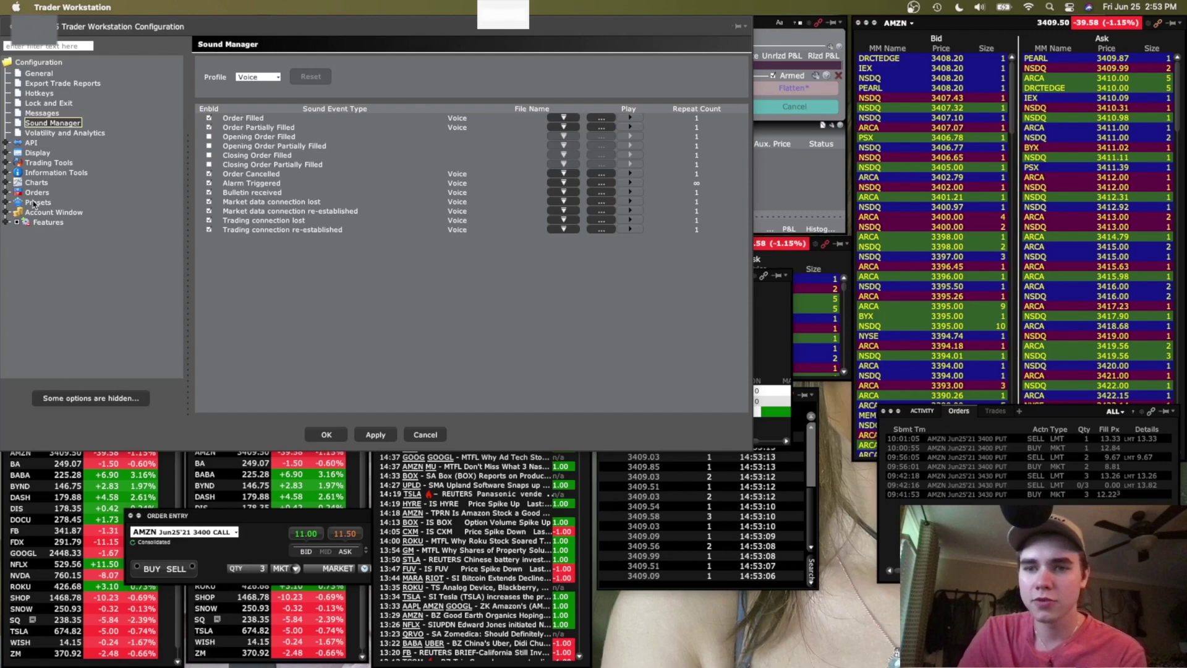
click(37, 203)
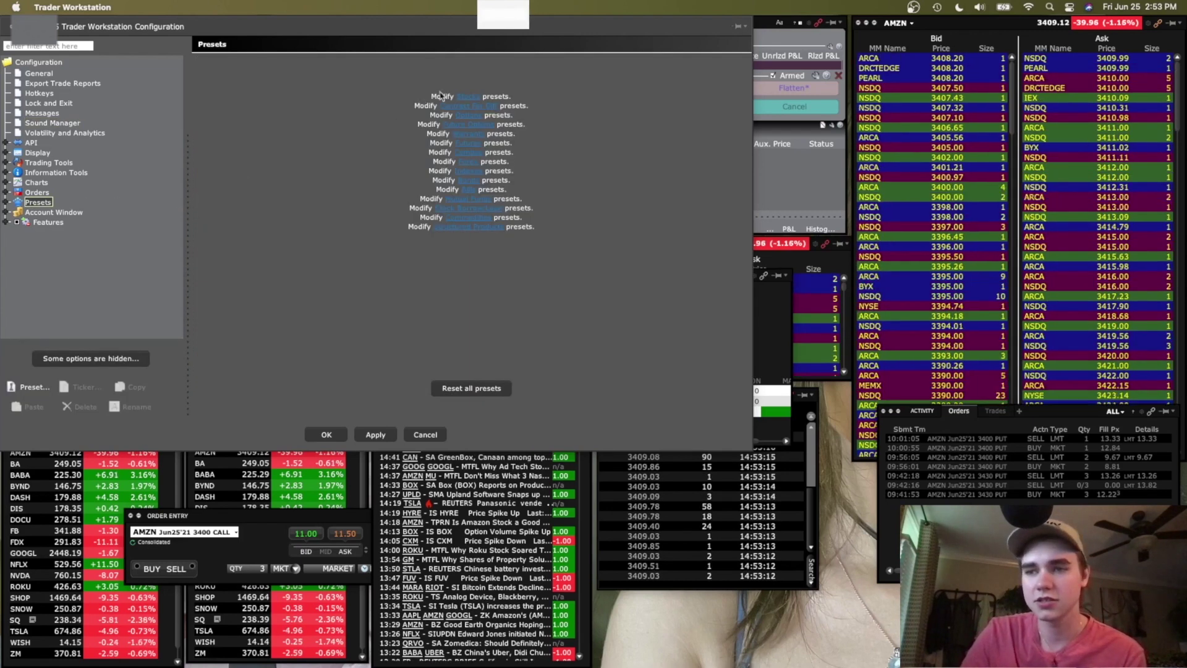
click(472, 118)
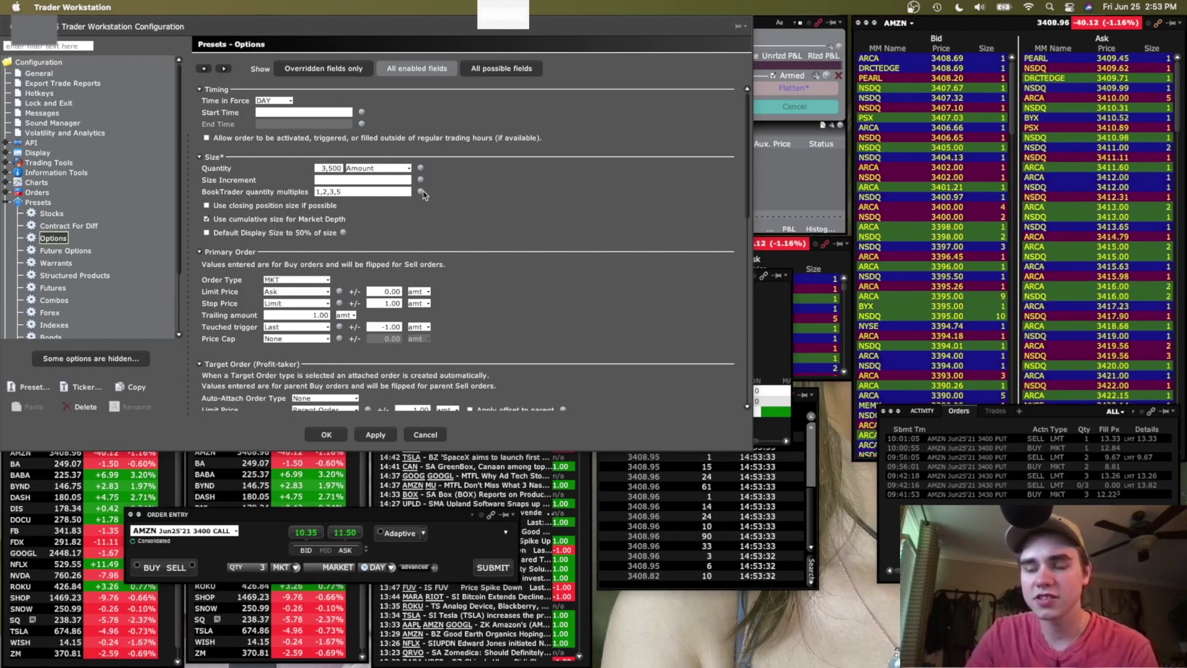
Step: Scroll through the Options presets down to Precautionary Settings, then switch to the Charts page
mouse_move(421, 192)
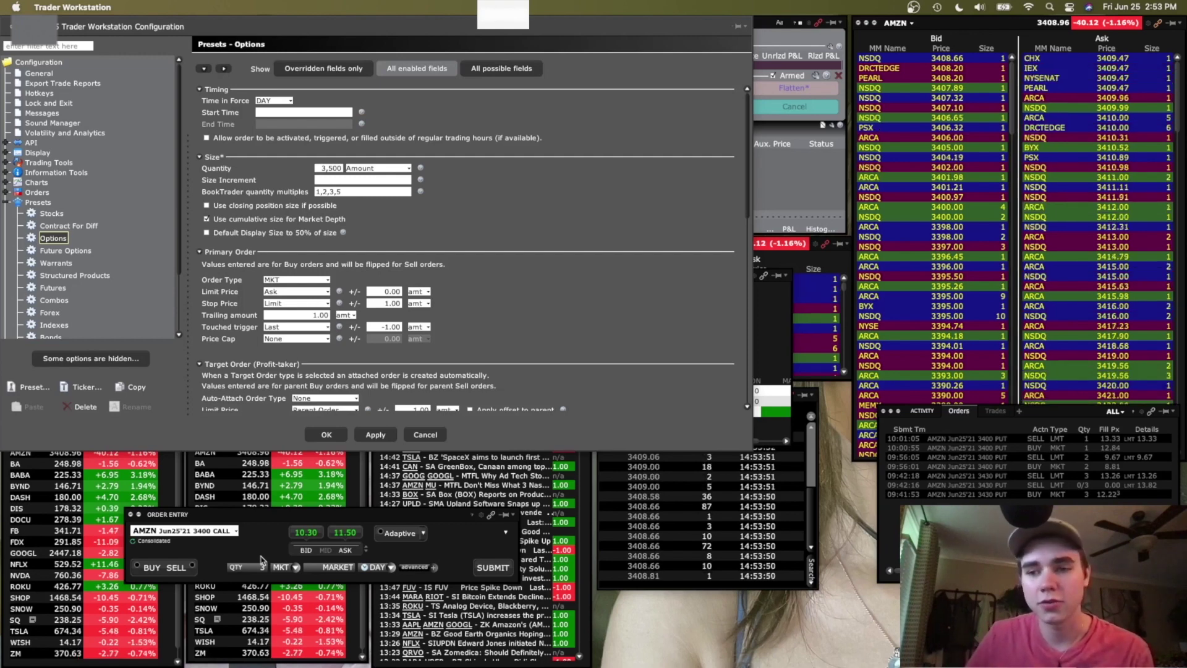
scroll(576, 317, down, 6)
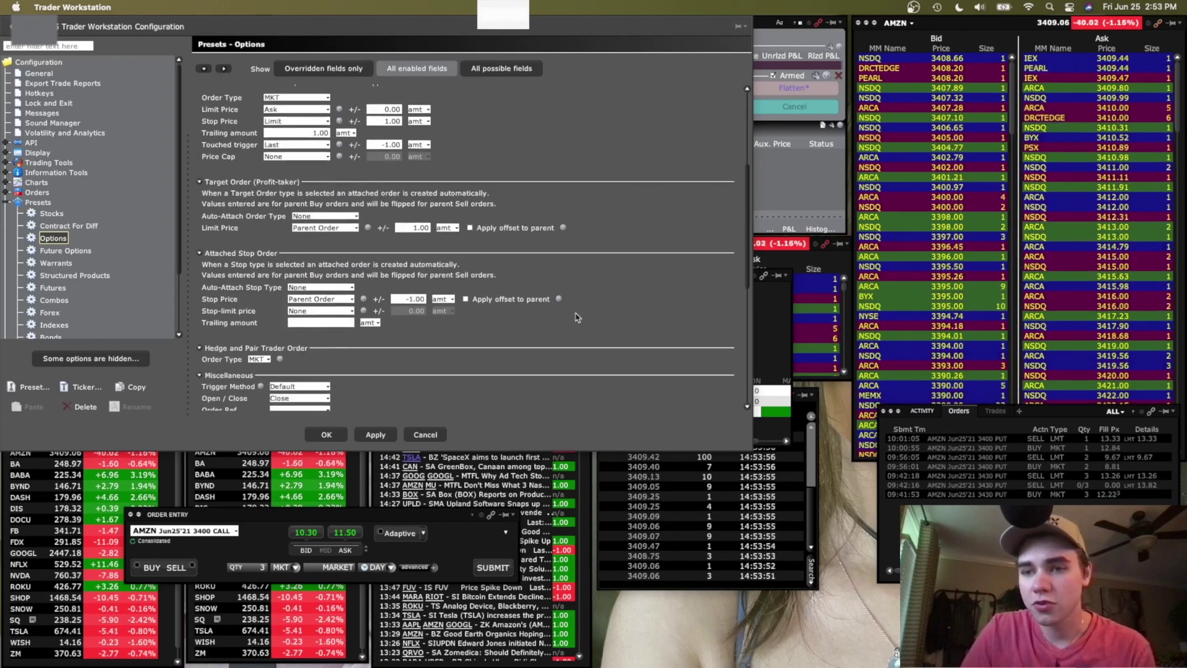
scroll(576, 317, down, 10)
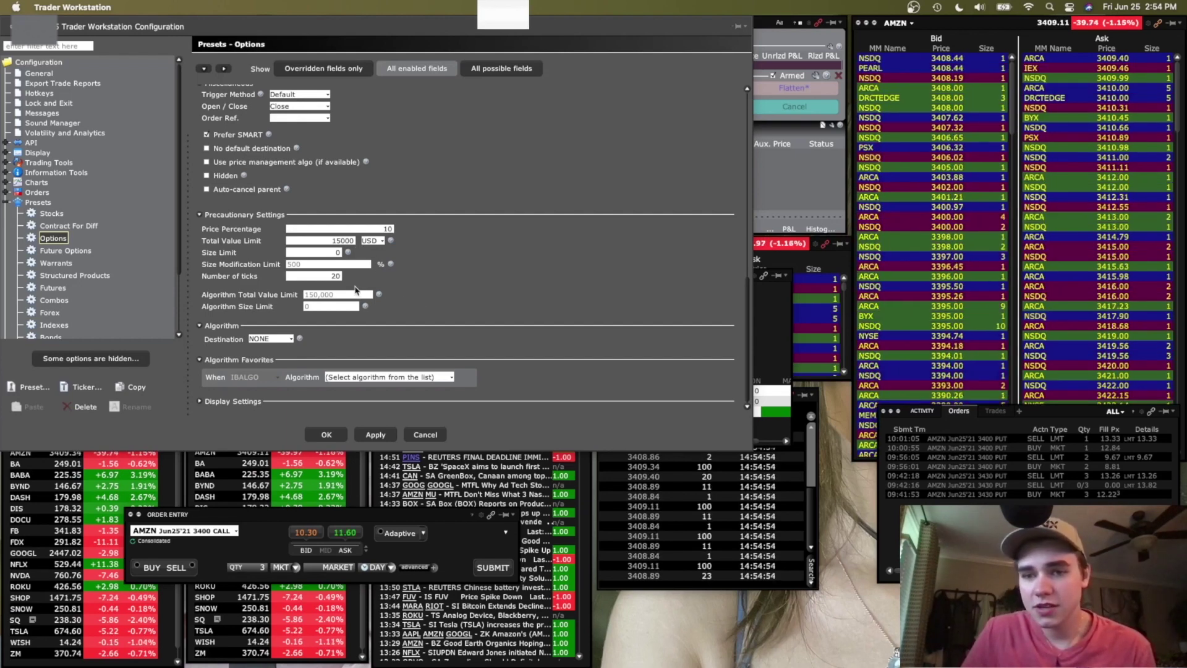
scroll(113, 265, down, 3)
scroll(113, 264, up, 3)
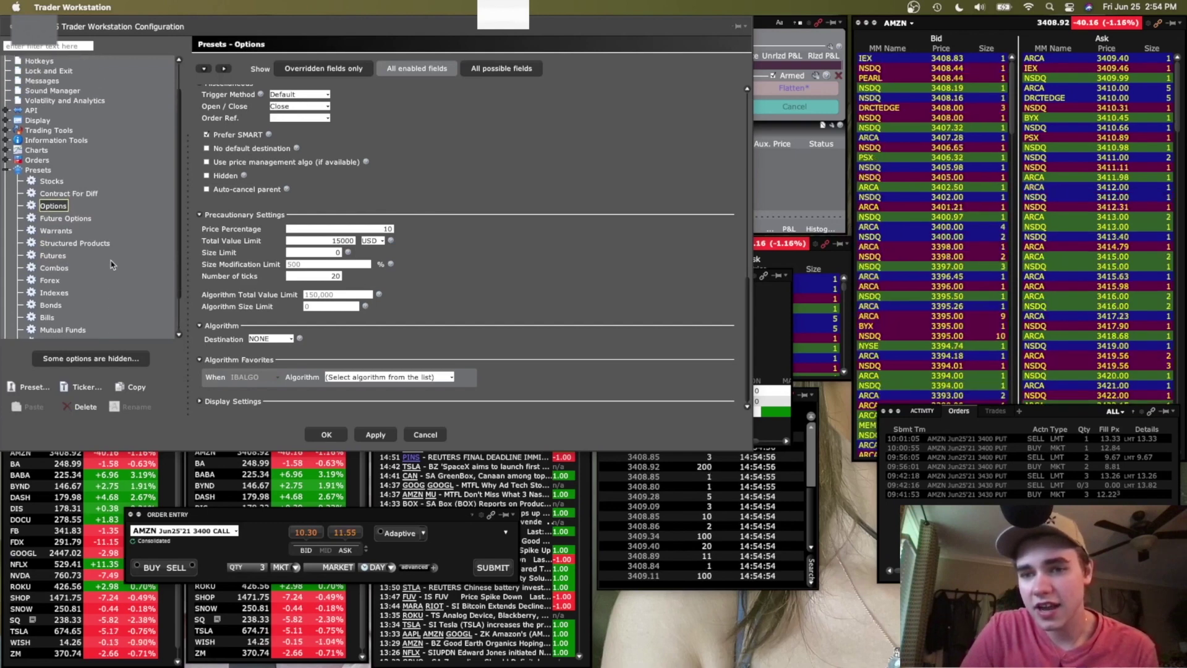
click(36, 182)
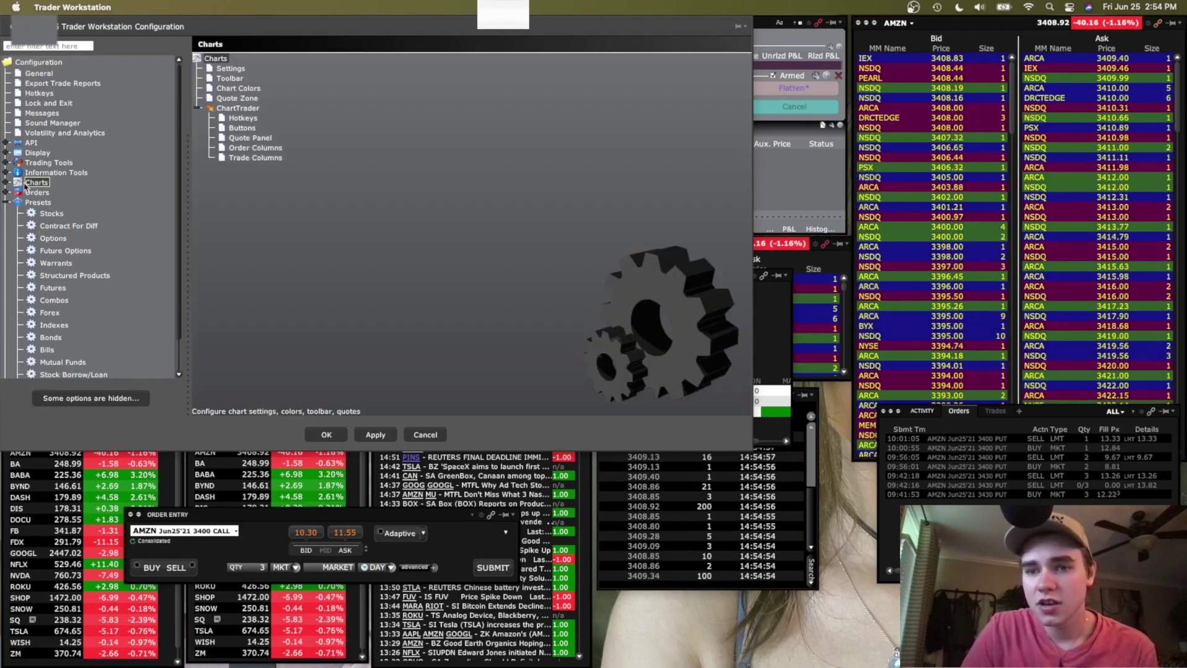
Step: Review the chart toolbar, trading tools and general display settings, then show the Stocks presets
click(230, 77)
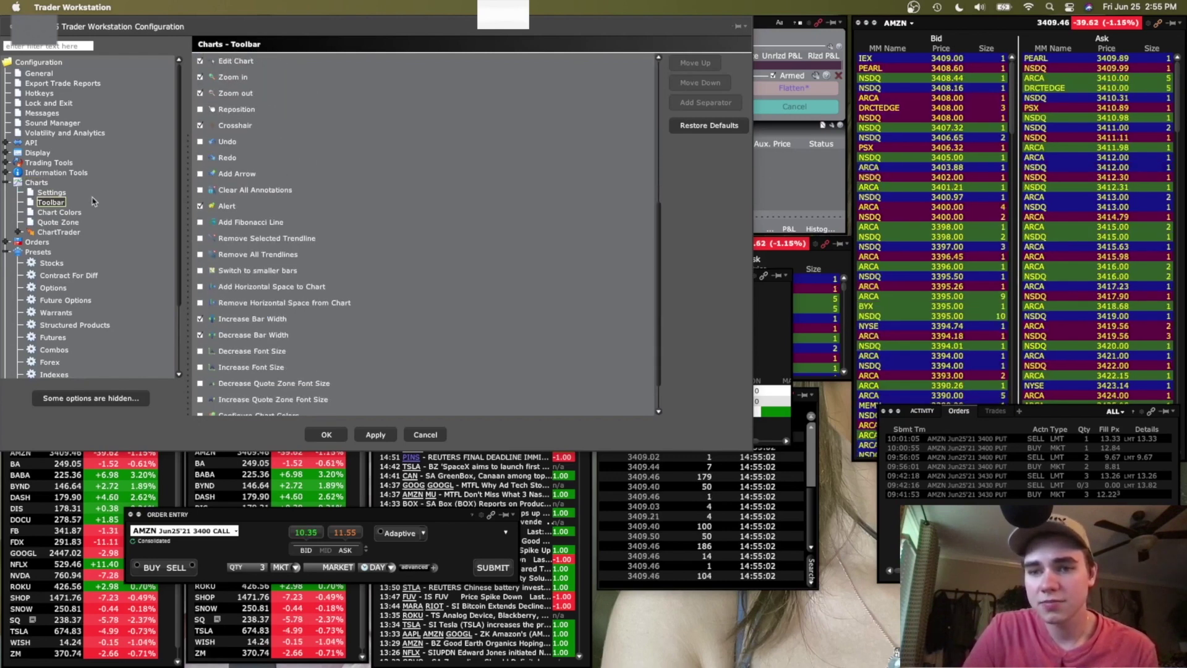
click(48, 162)
click(37, 153)
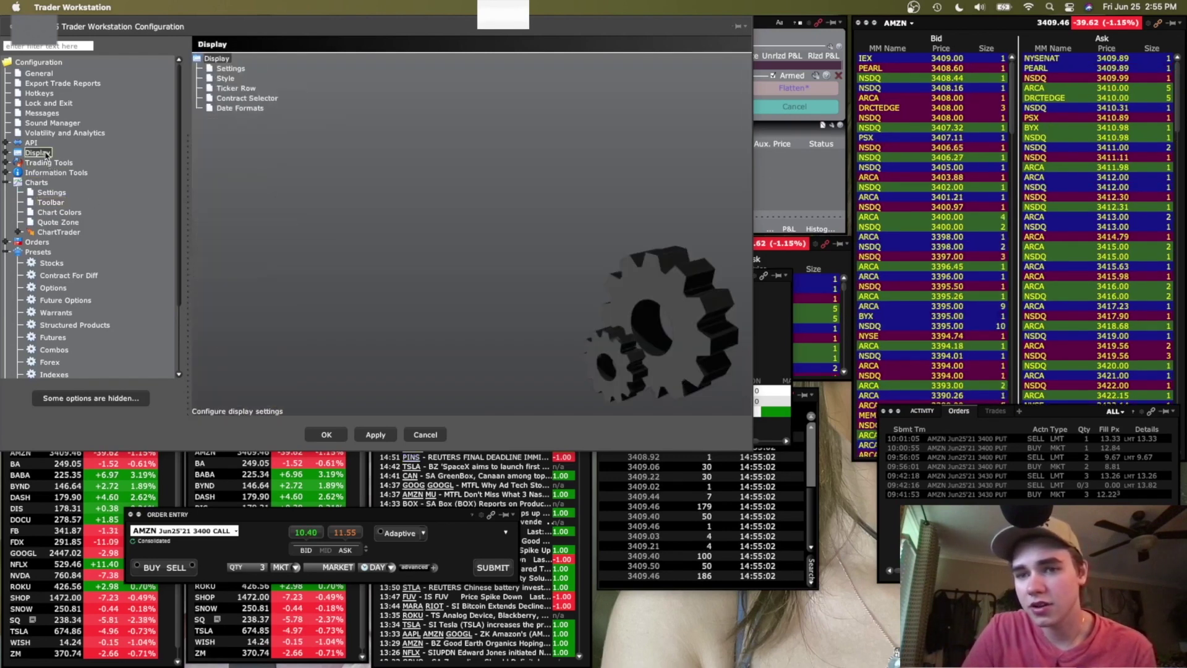
click(232, 69)
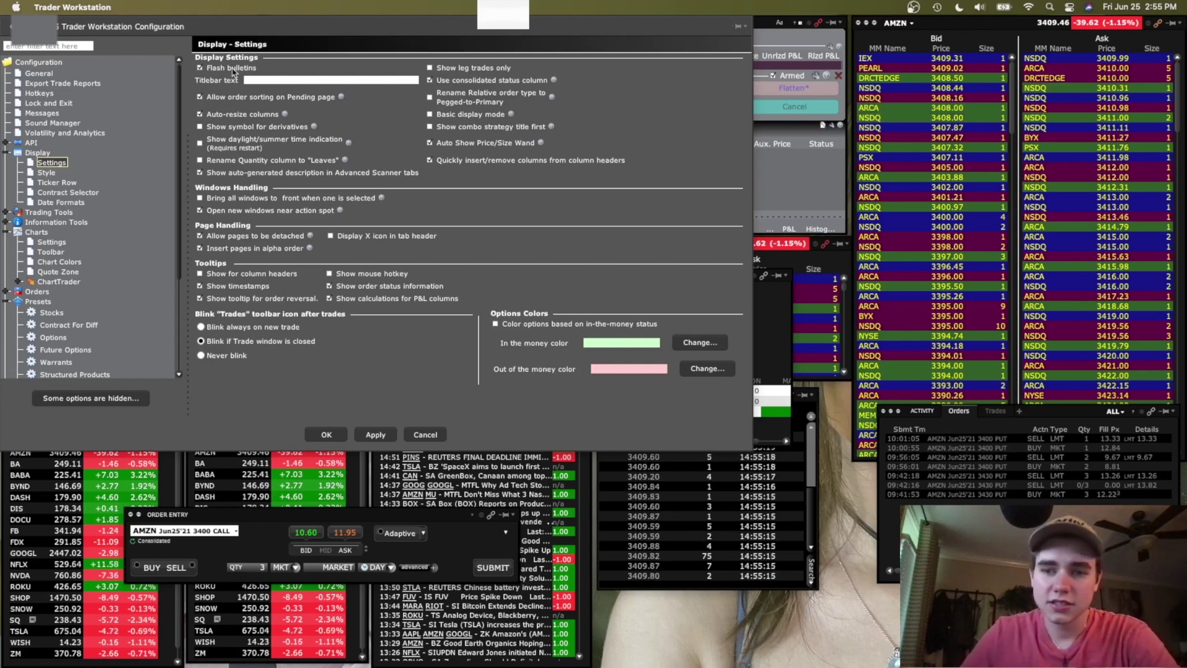
click(51, 312)
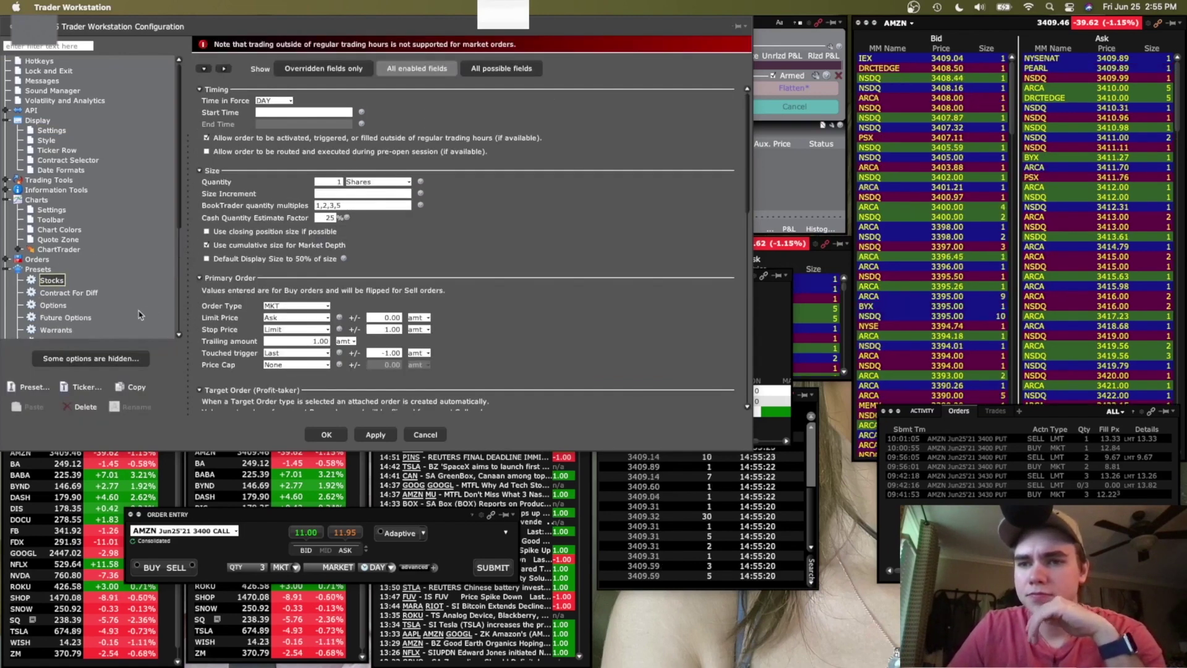
Step: Scroll through the Stocks order presets, then close Global Configuration without saving
scroll(470, 193, down, 2)
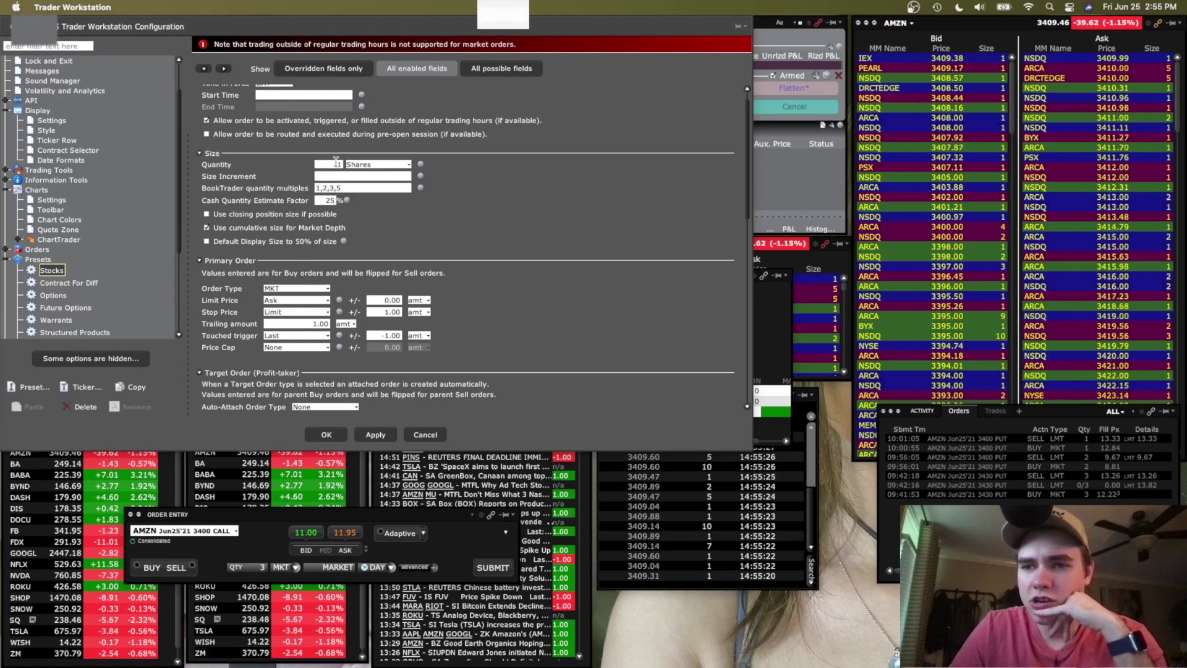
scroll(375, 234, down, 1)
scroll(375, 234, down, 20)
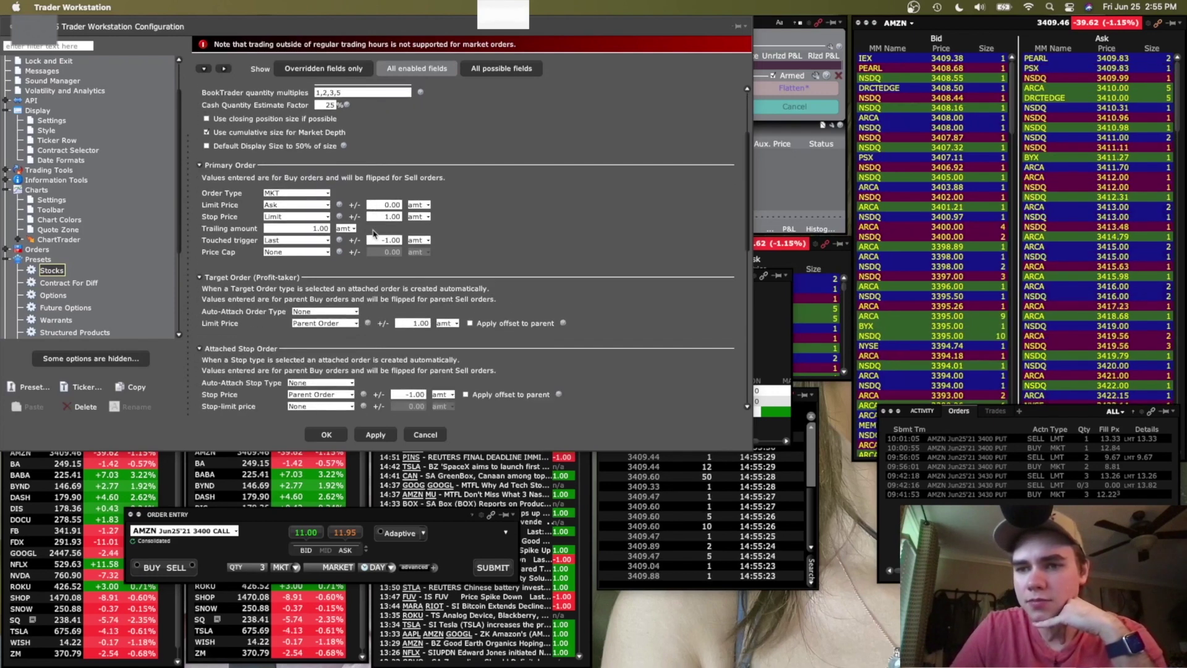
scroll(375, 234, down, 15)
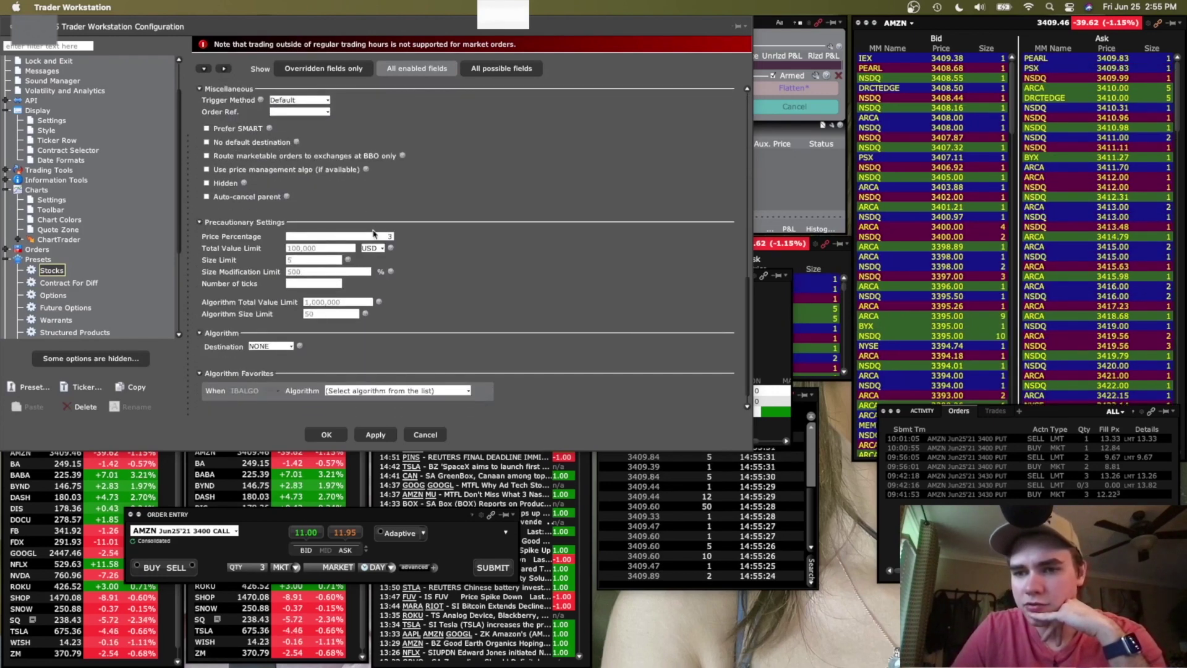
scroll(375, 234, up, 12)
scroll(375, 233, up, 20)
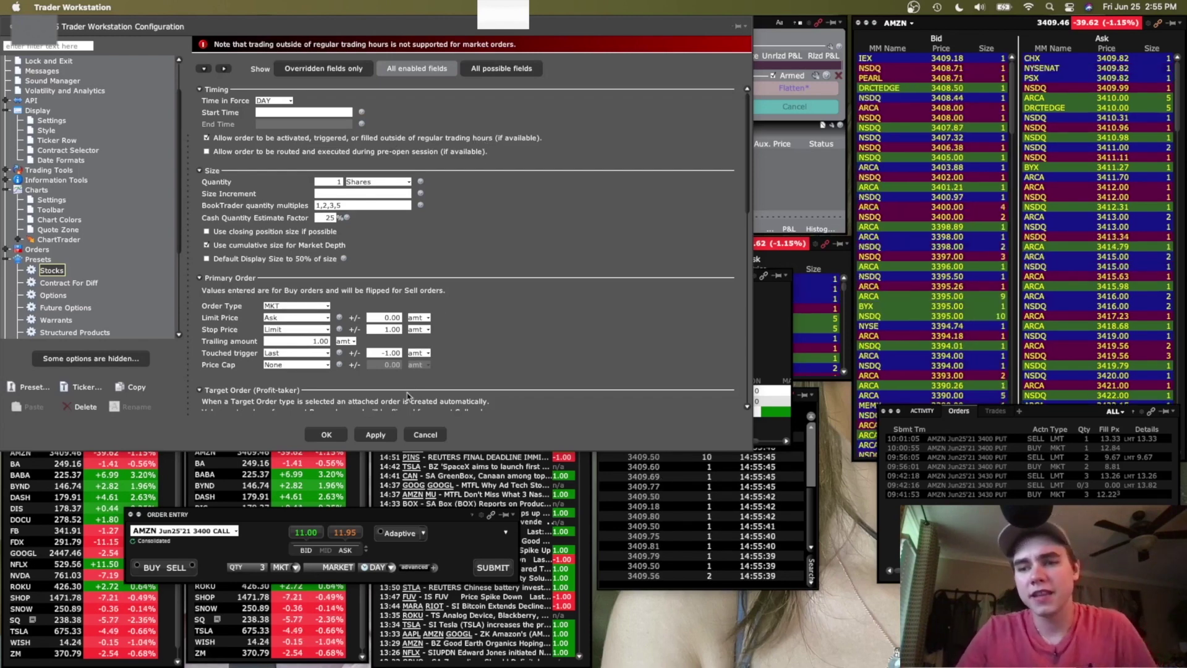
click(425, 435)
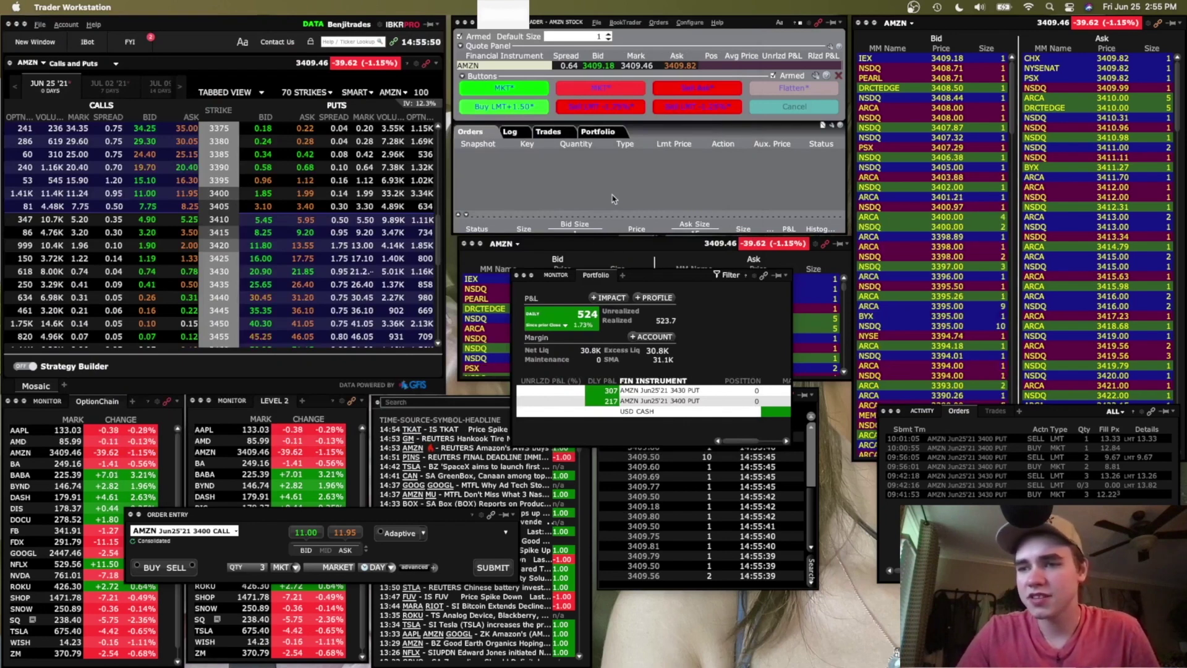
Step: Bring the news feed window forward and open its Newswire configuration
click(397, 403)
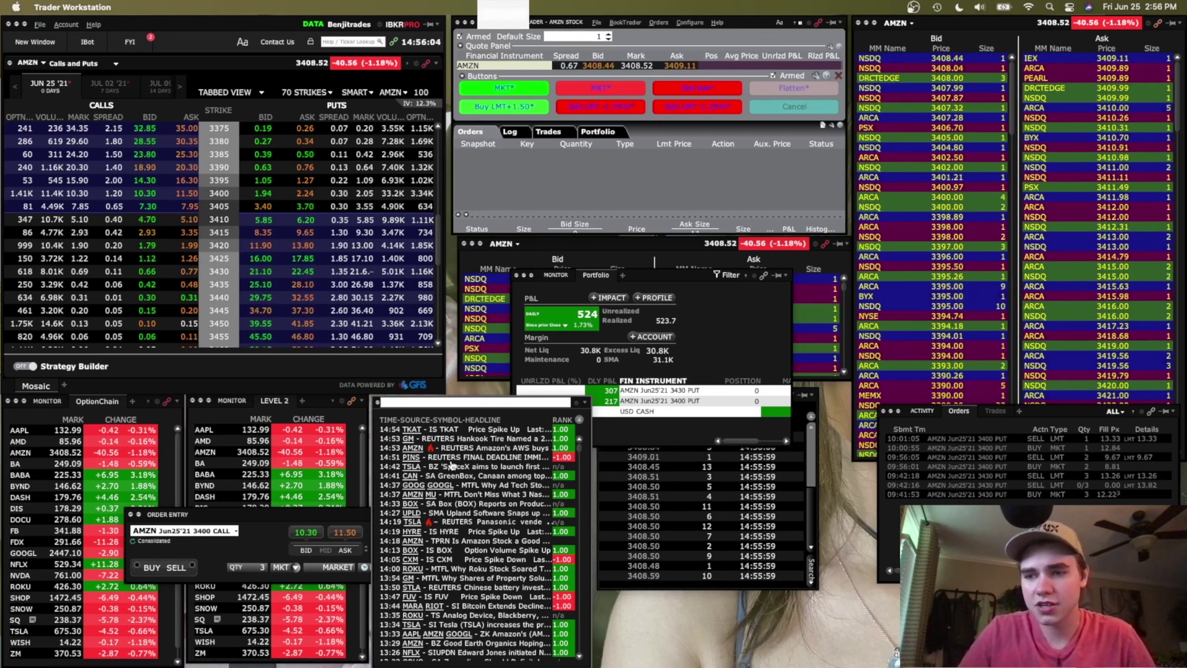
click(584, 402)
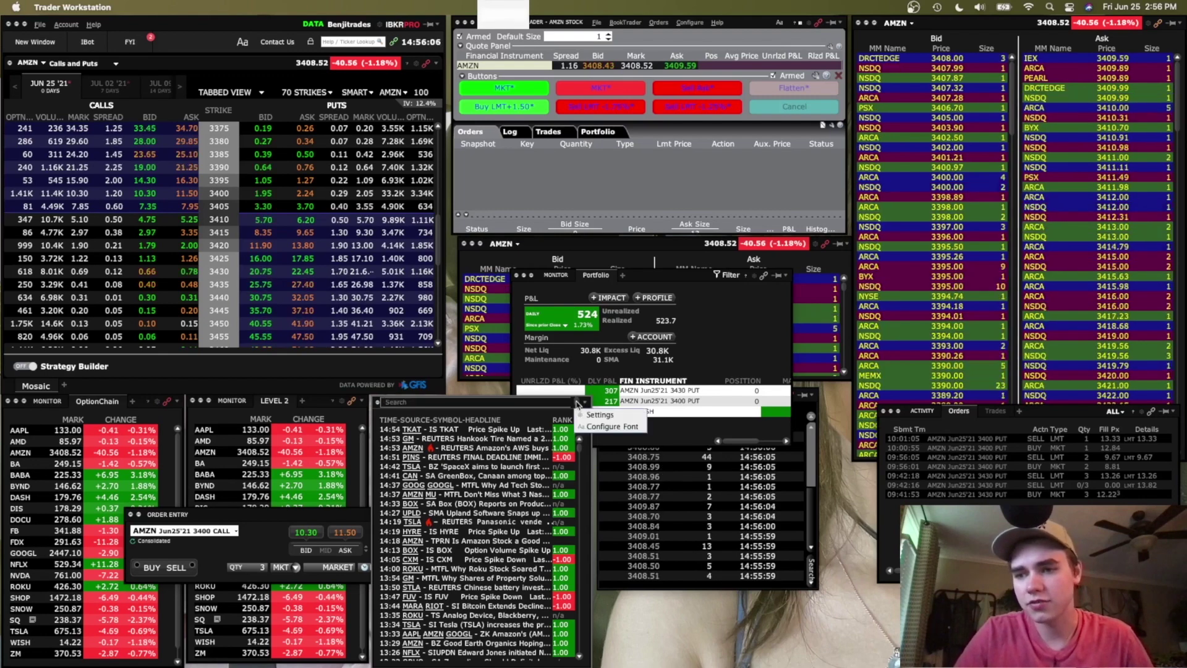
click(589, 415)
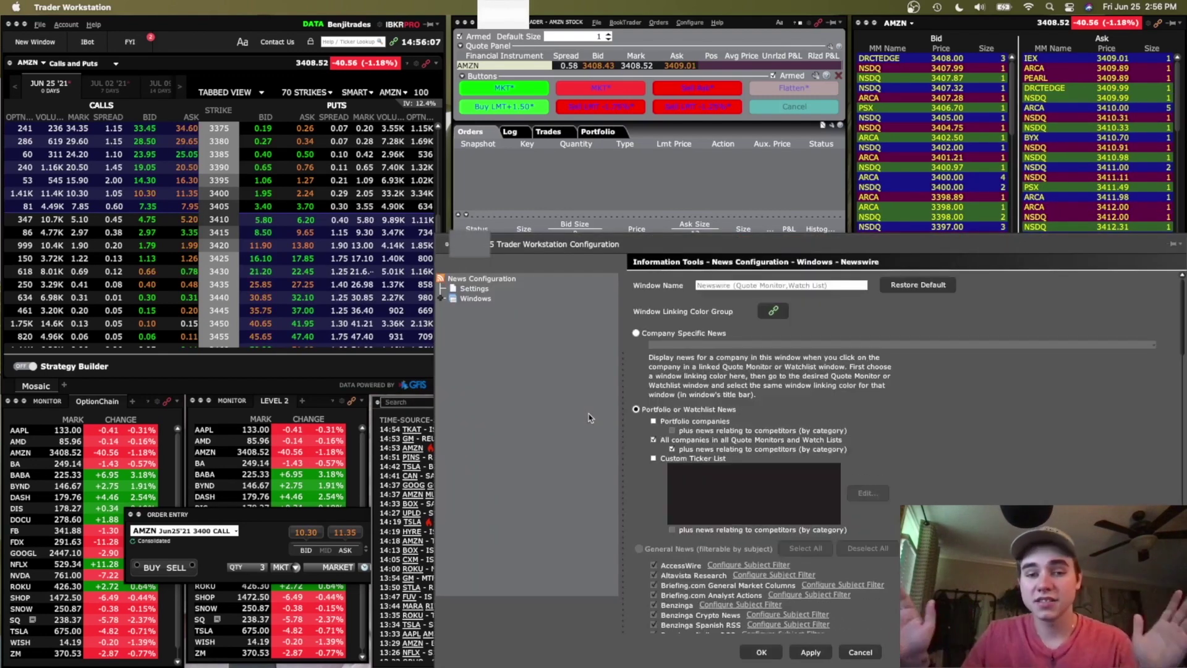
scroll(706, 381, down, 3)
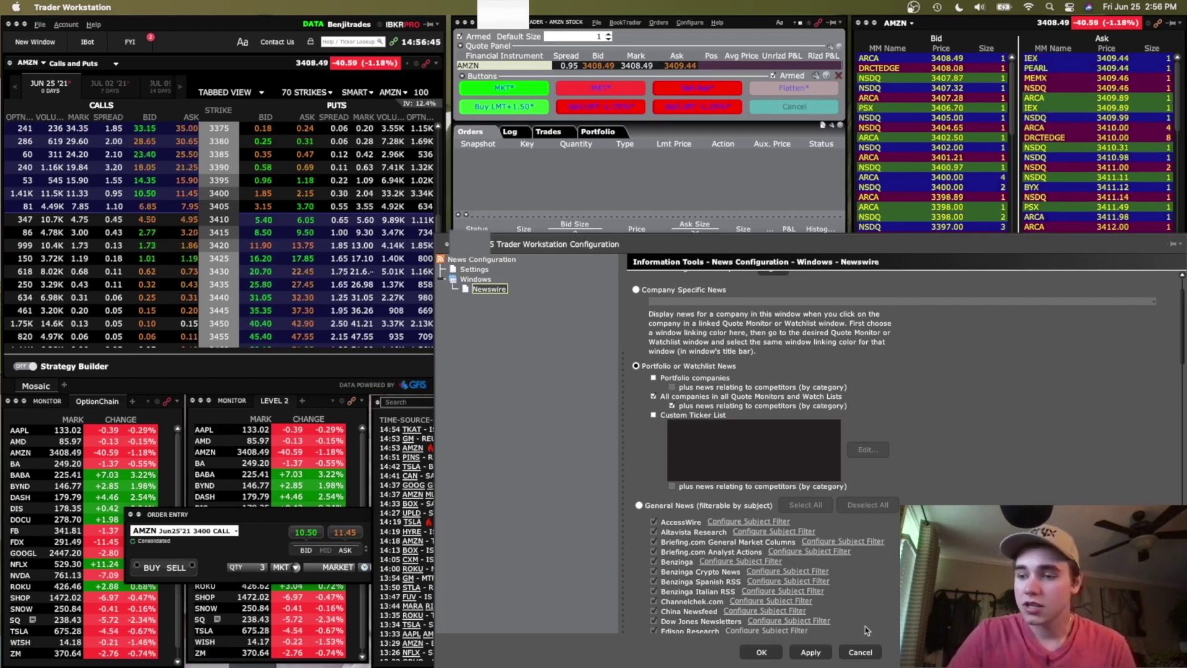
click(860, 654)
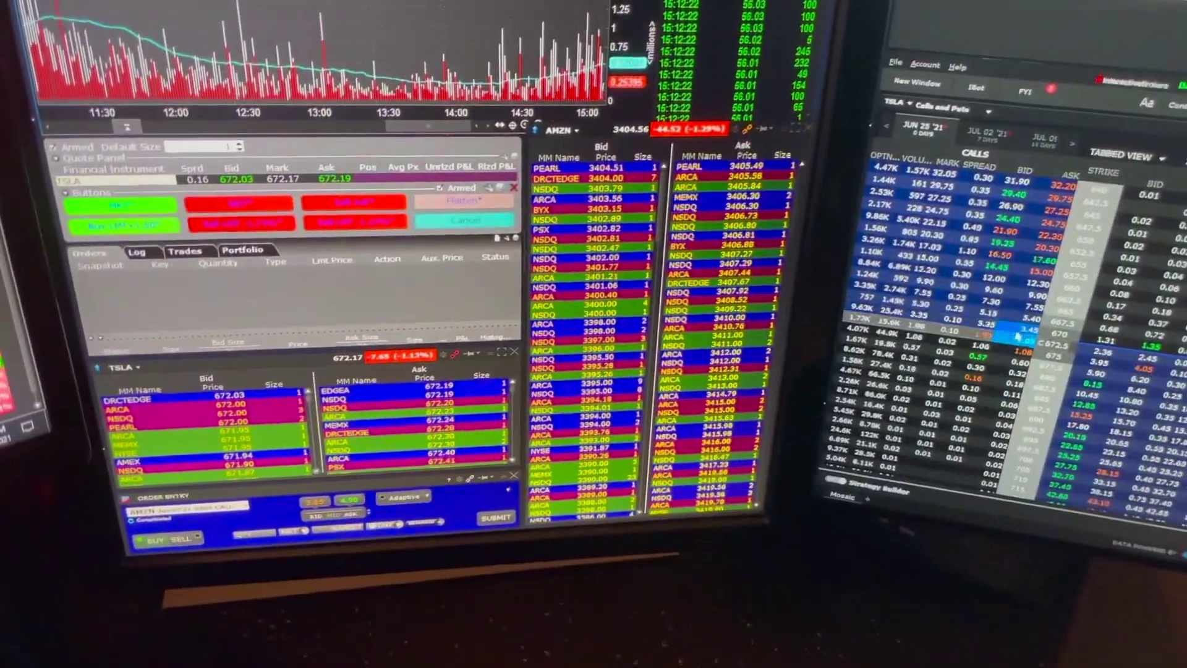
Step: Send the TSLA Jun25'21 670 call from the option chain to Level II and order entry
click(1018, 337)
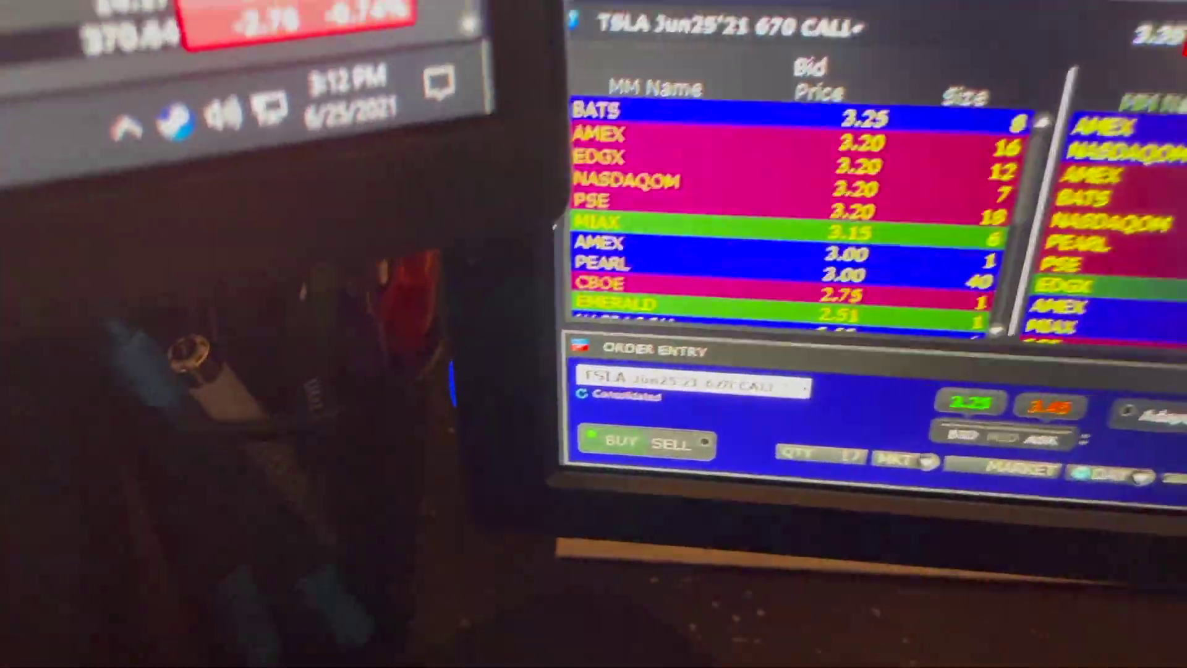